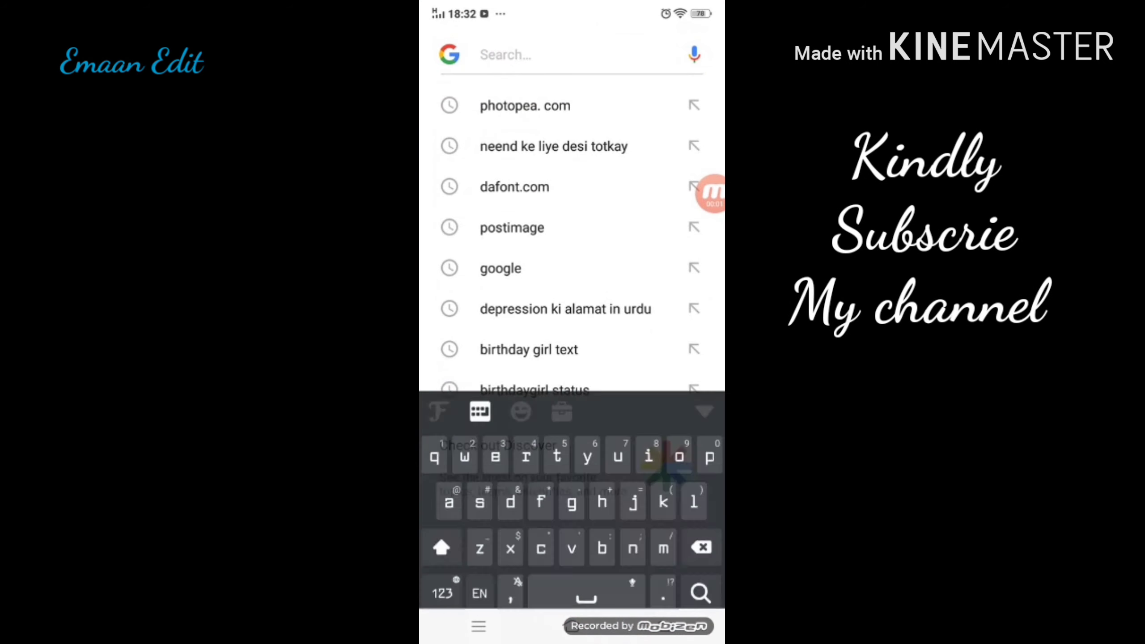
# Step: Search photopea.com in the Google app and open the Photopea site
pyautogui.click(525, 106)
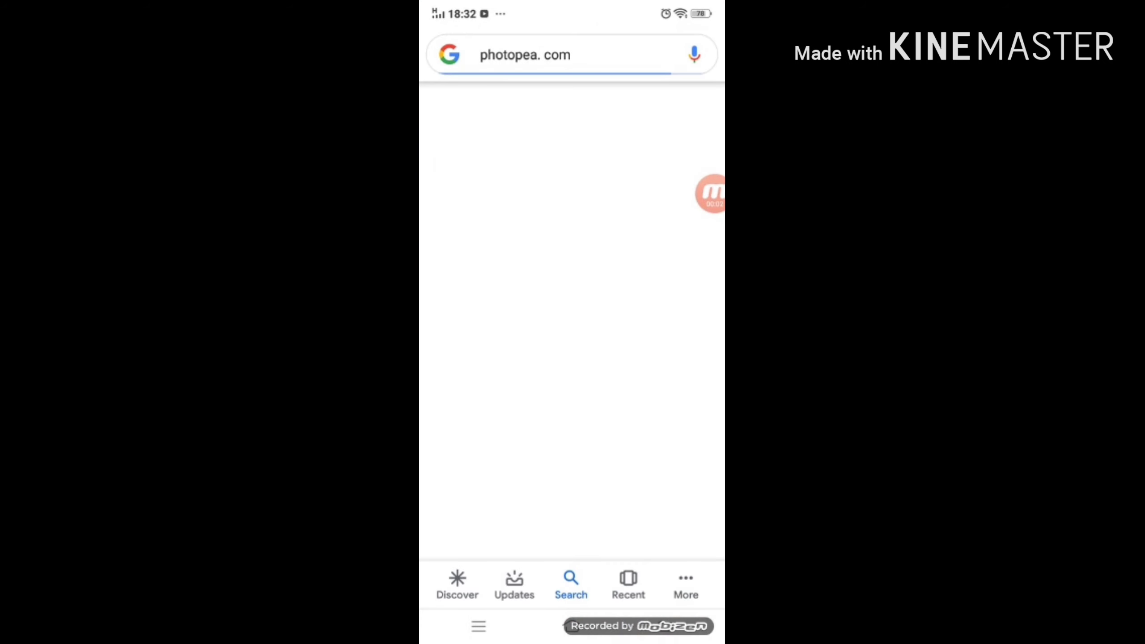
pyautogui.click(468, 253)
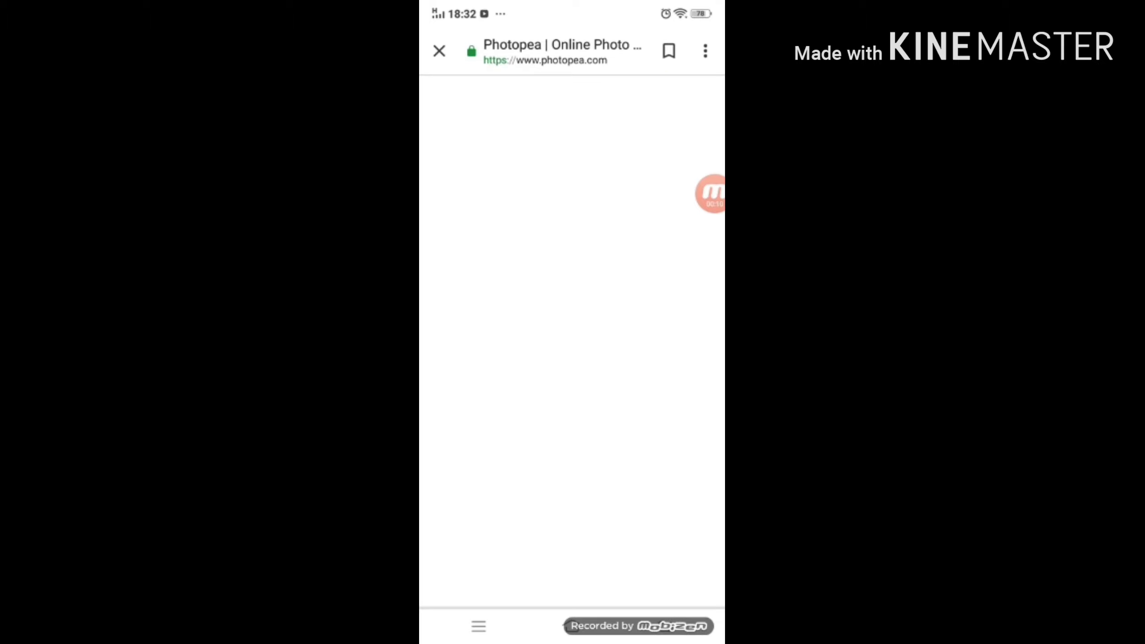
# Step: Open the portrait photo from the phone's Pictures > PicsArt folder in Photopea
pyautogui.click(580, 351)
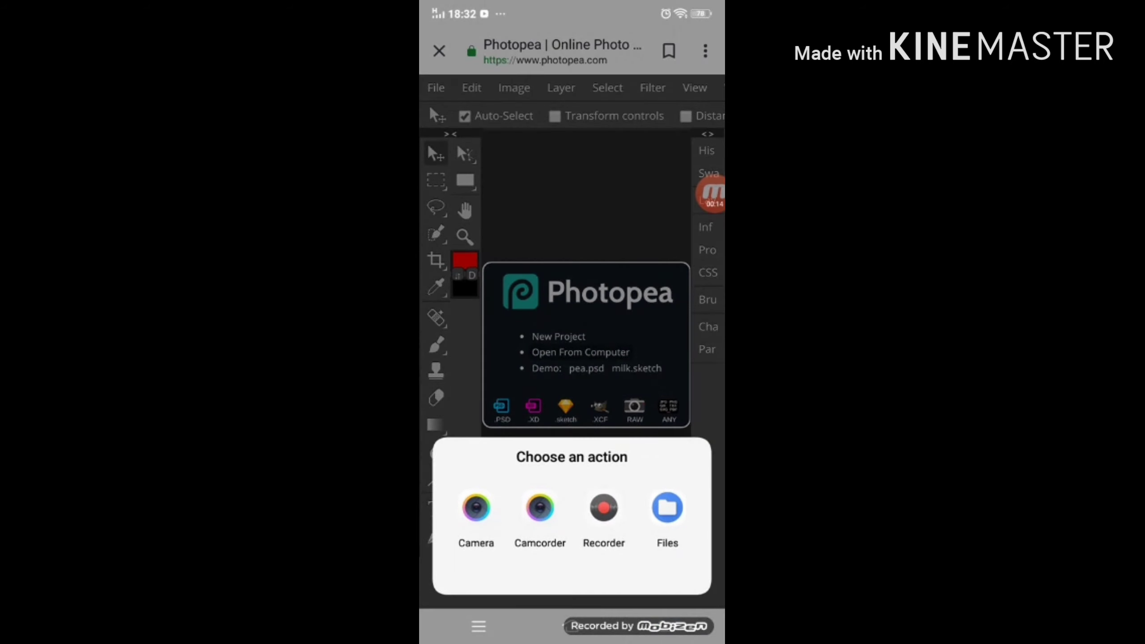
pyautogui.click(667, 507)
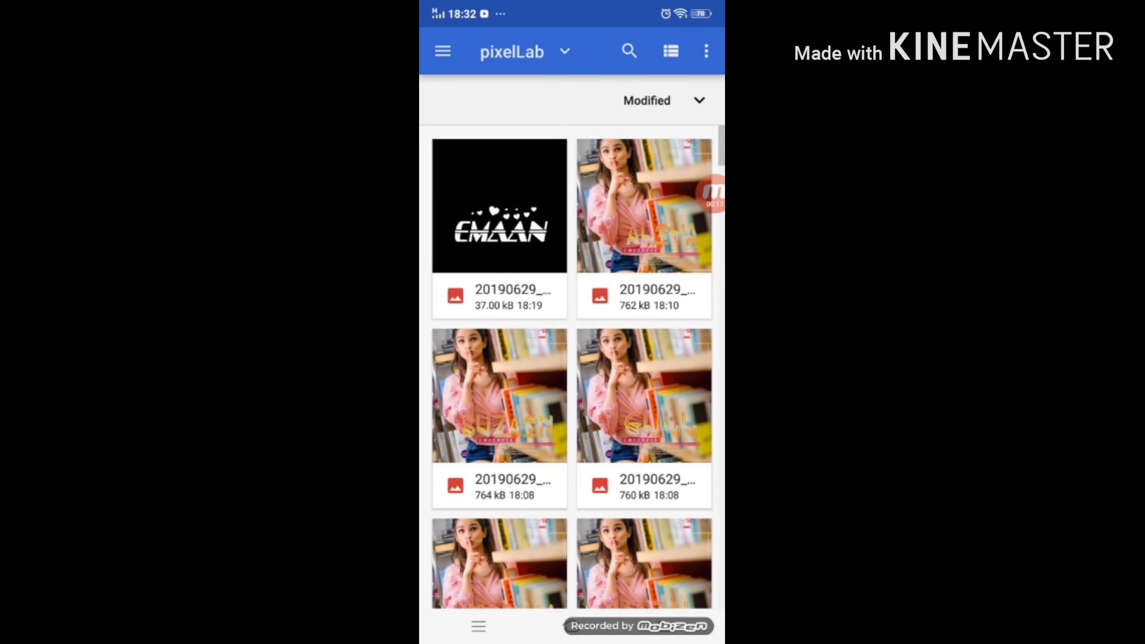
pyautogui.click(523, 51)
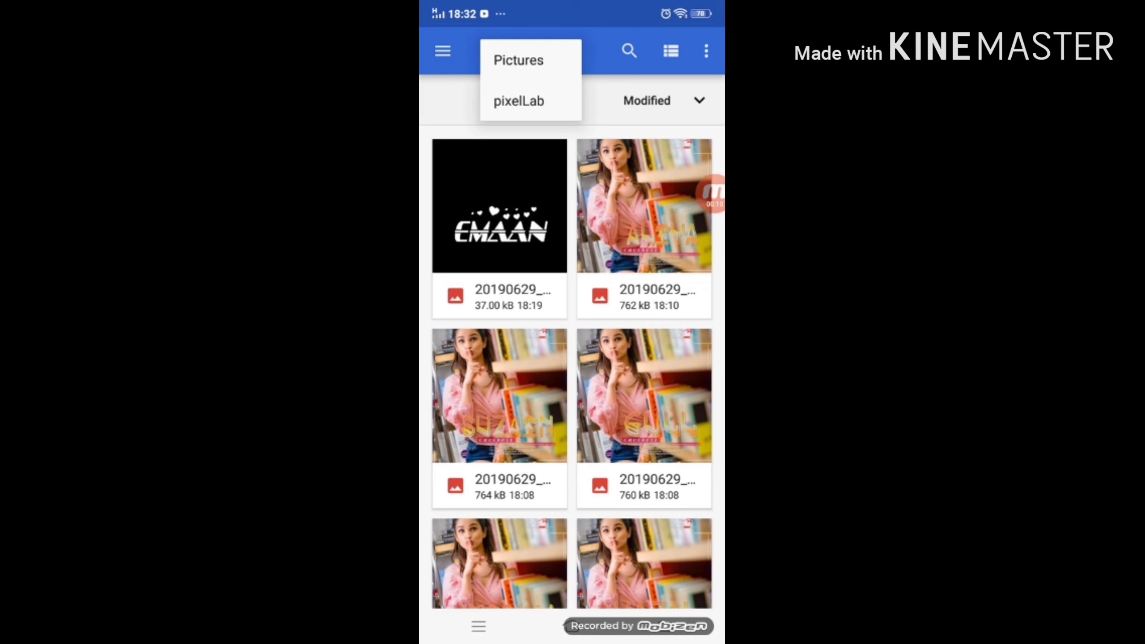
pyautogui.click(518, 59)
pyautogui.click(634, 210)
pyautogui.click(644, 564)
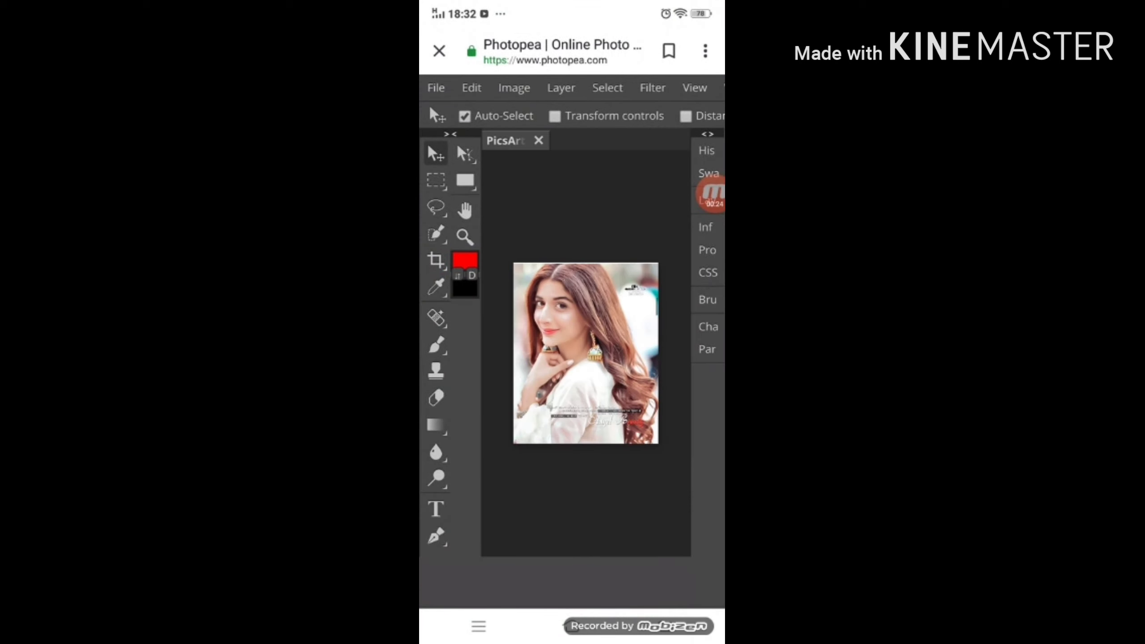
# Step: Use File > Open to load the EMAAN PNG from the Pictures > pixelLab folder
pyautogui.click(436, 88)
pyautogui.click(461, 139)
pyautogui.click(667, 507)
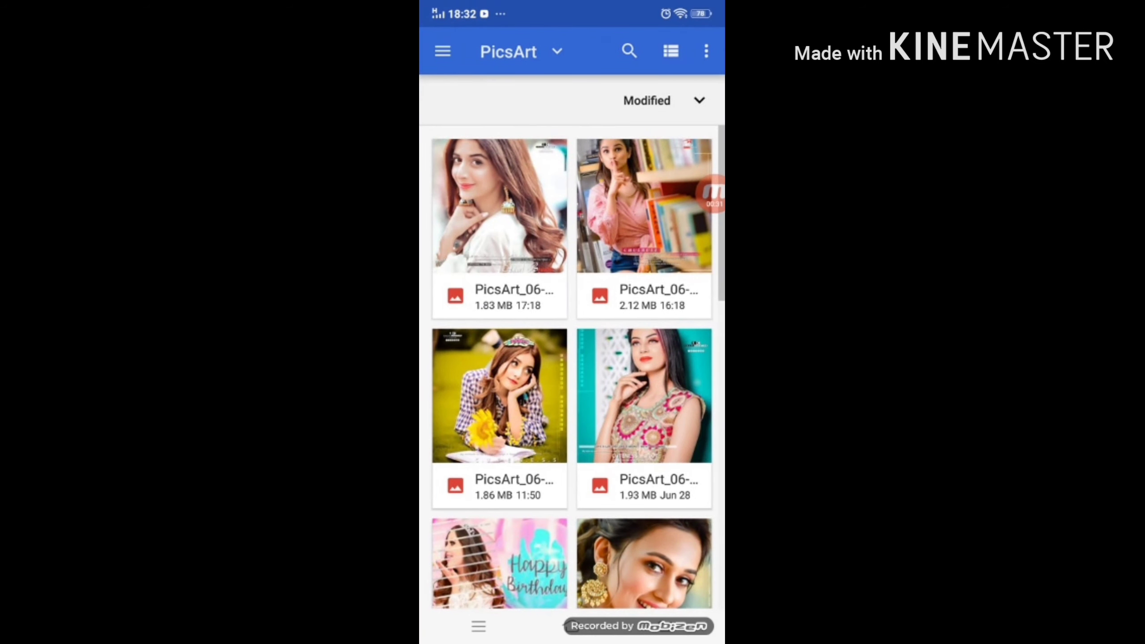
pyautogui.click(518, 52)
pyautogui.click(518, 56)
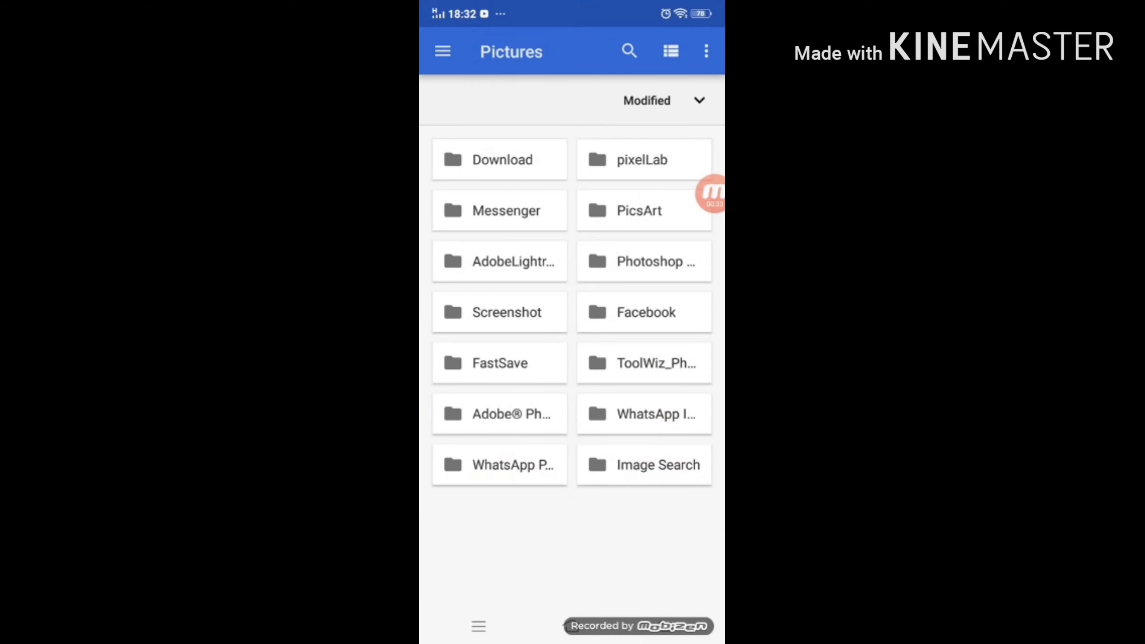
pyautogui.click(642, 160)
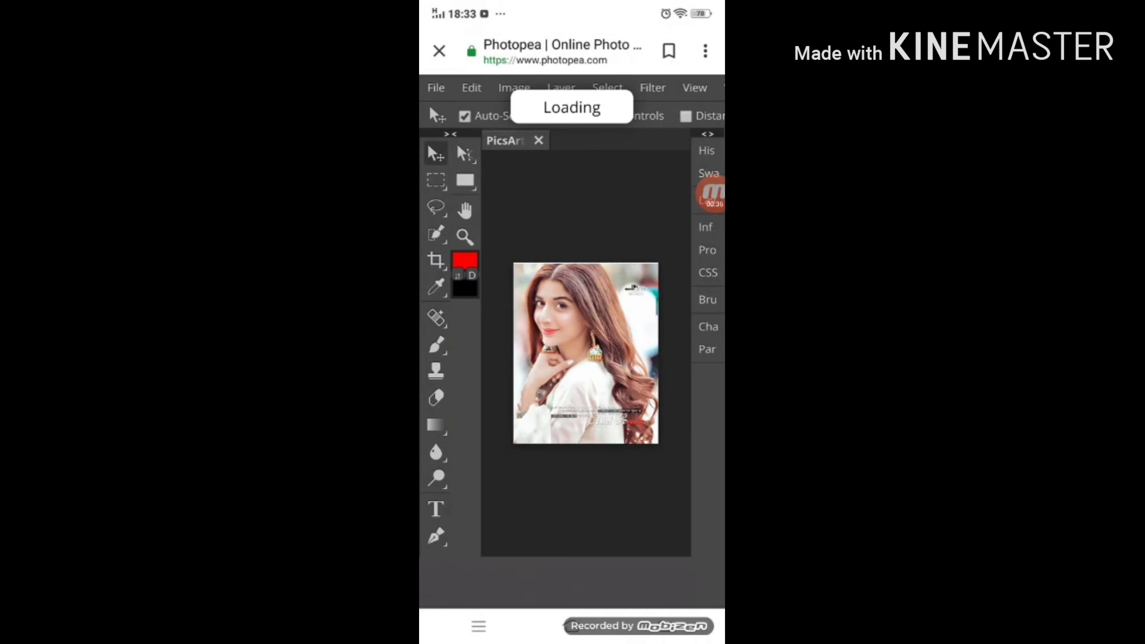
# Step: Scale the EMAAN text to about 223% by 196% and move it down-left onto the lower portrait
pyautogui.moveTo(586, 354); pyautogui.dragTo(662, 427)
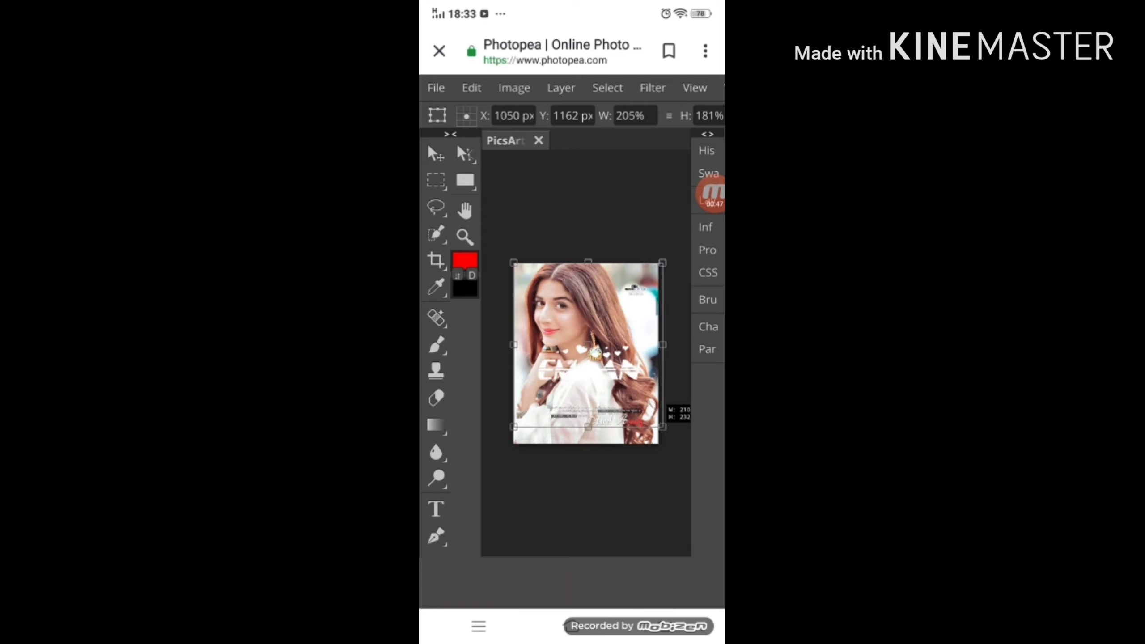
pyautogui.moveTo(587, 344); pyautogui.dragTo(570, 361)
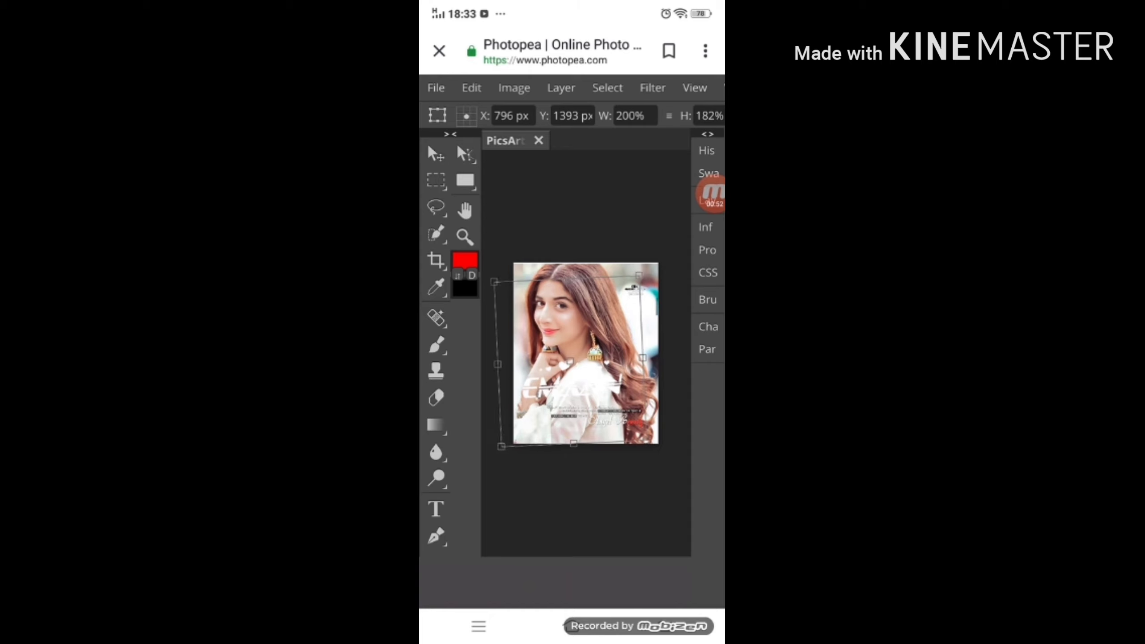
pyautogui.moveTo(643, 443); pyautogui.dragTo(658, 455)
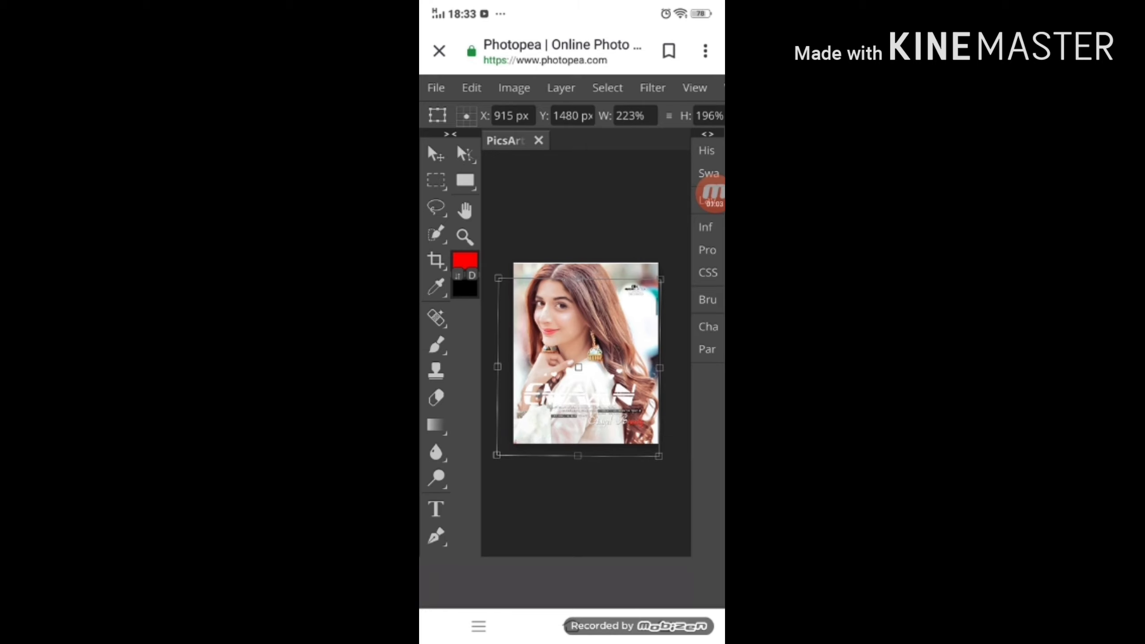
pyautogui.click(560, 87)
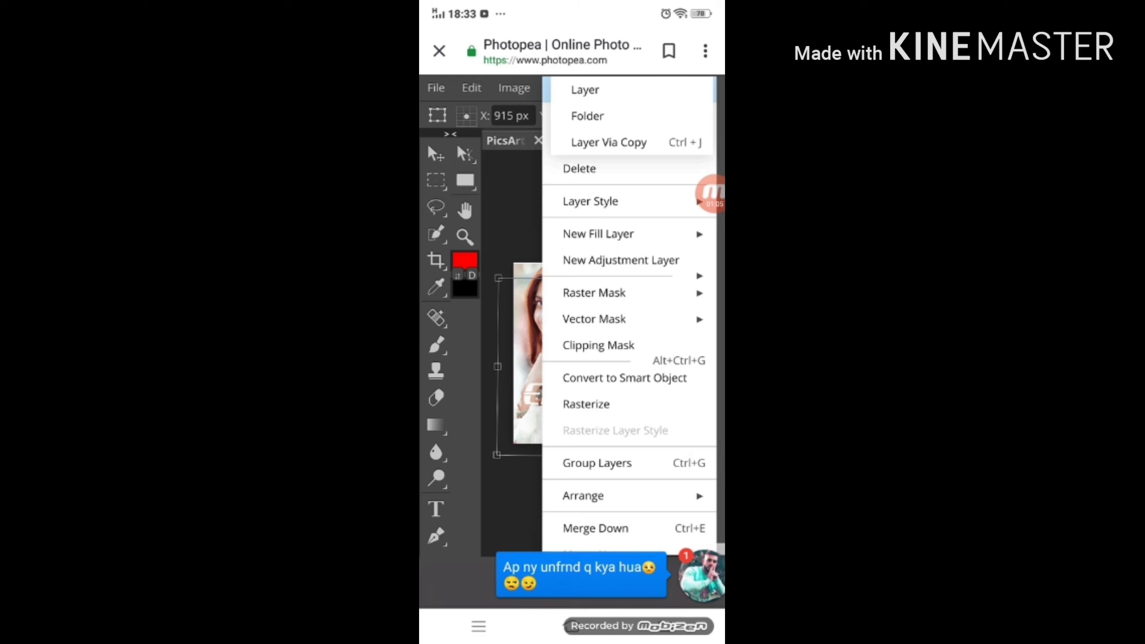
# Step: In Blending Options, drop the EMAAN layer's fill to near 0 and enable a red stroke
pyautogui.click(591, 202)
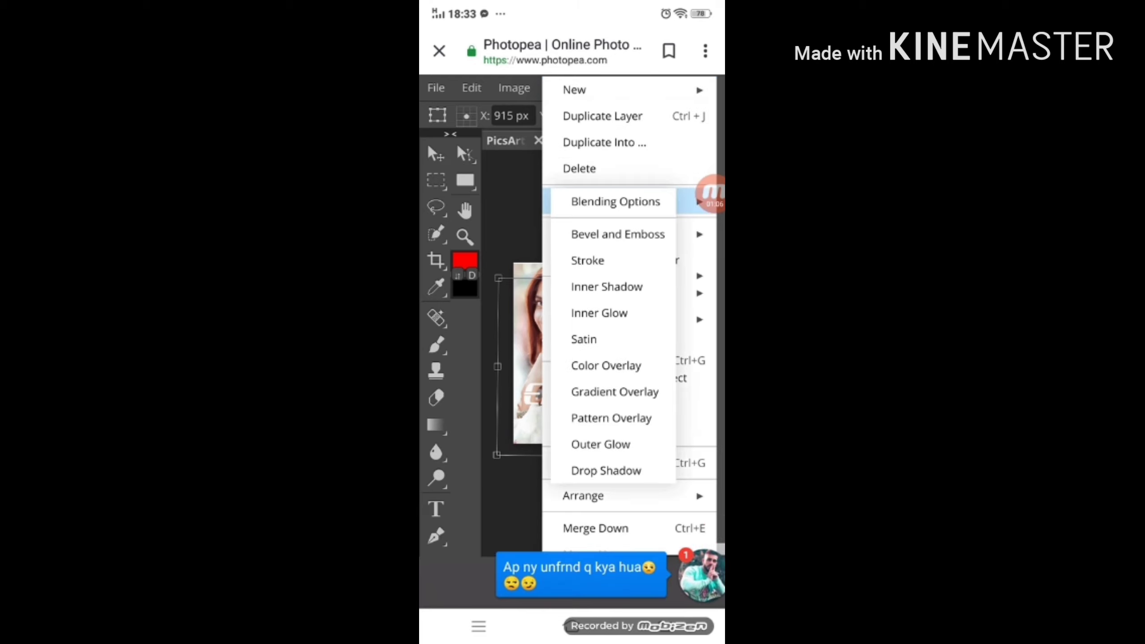
pyautogui.moveTo(700, 575)
pyautogui.mouseDown()
pyautogui.moveTo(659, 581)
pyautogui.moveTo(696, 547)
pyautogui.moveTo(572, 561)
pyautogui.mouseUp()
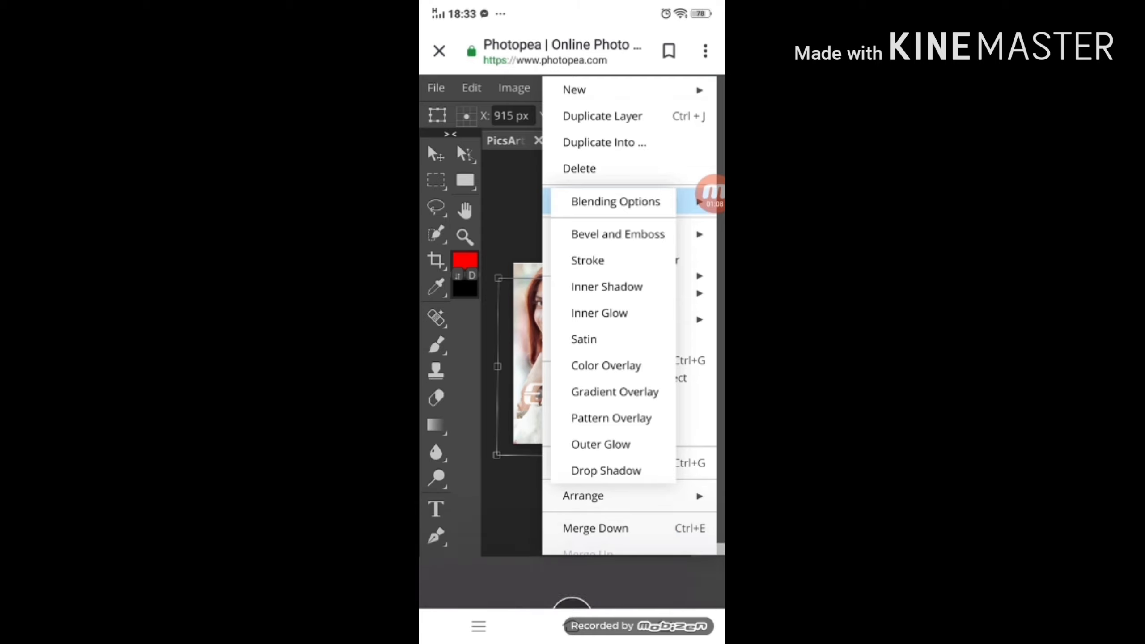
pyautogui.moveTo(709, 194); pyautogui.dragTo(670, 332)
pyautogui.click(615, 201)
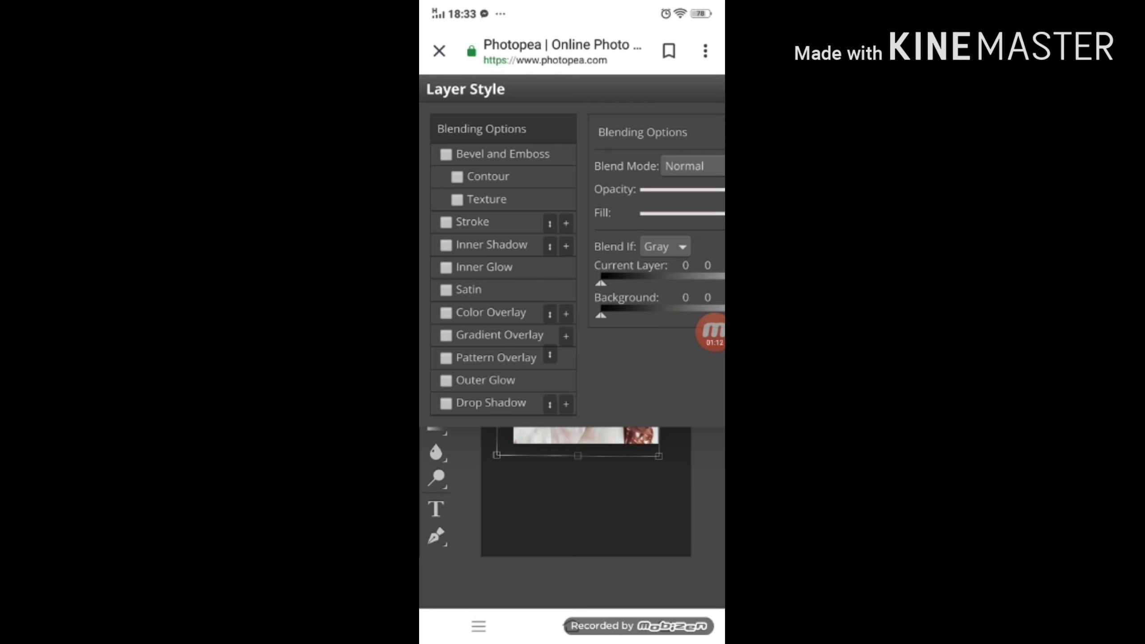
pyautogui.hscroll(3, 573, 257)
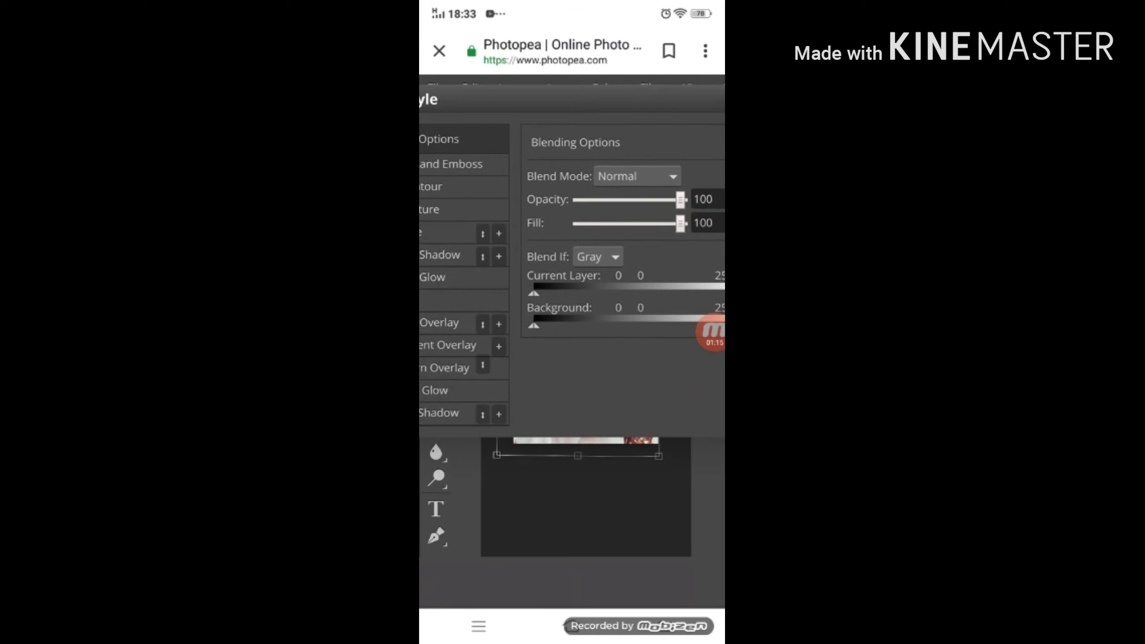
pyautogui.moveTo(680, 222); pyautogui.dragTo(647, 212)
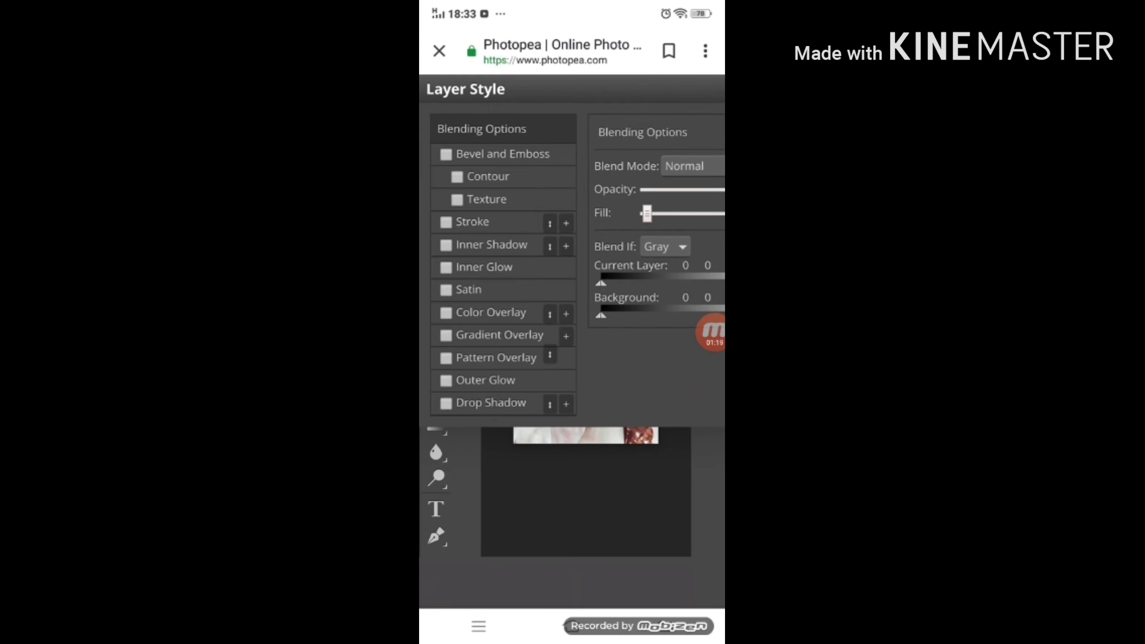
pyautogui.click(446, 222)
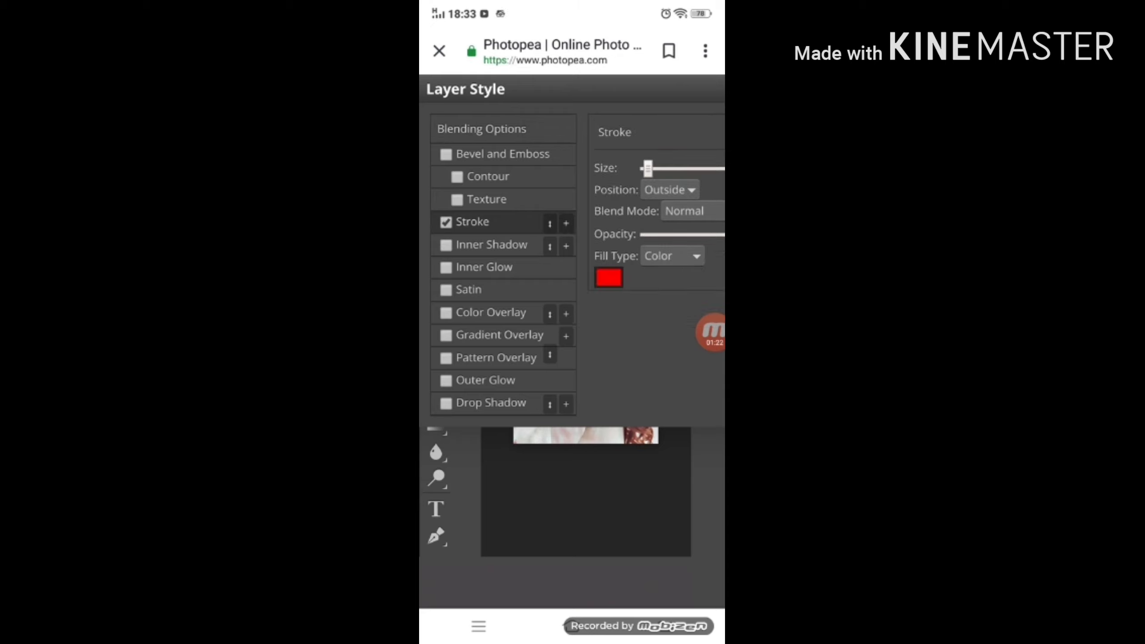
# Step: Make the stroke grey 706d6d and set its size to 1 px
pyautogui.click(608, 278)
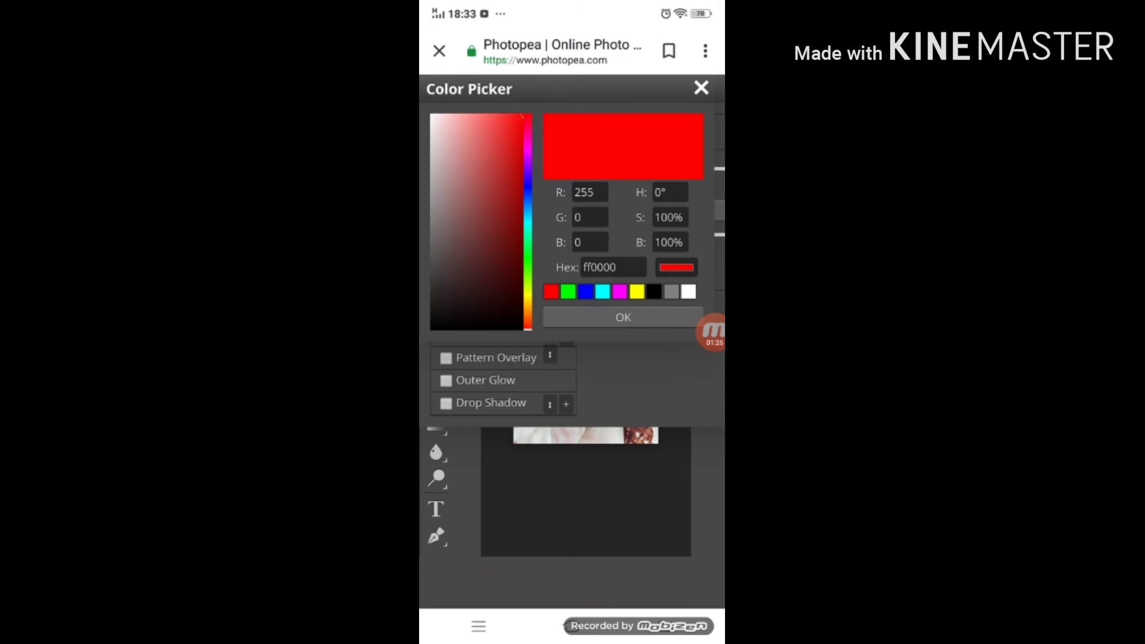
pyautogui.click(671, 292)
pyautogui.moveTo(468, 88); pyautogui.dragTo(531, 100)
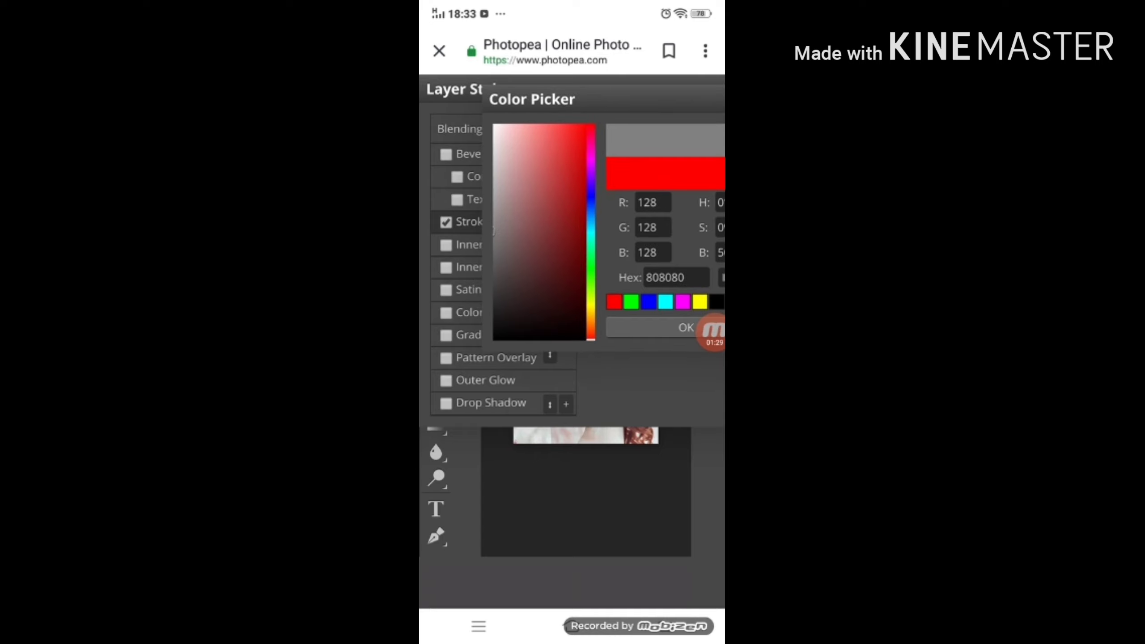
pyautogui.moveTo(493, 230); pyautogui.dragTo(500, 257)
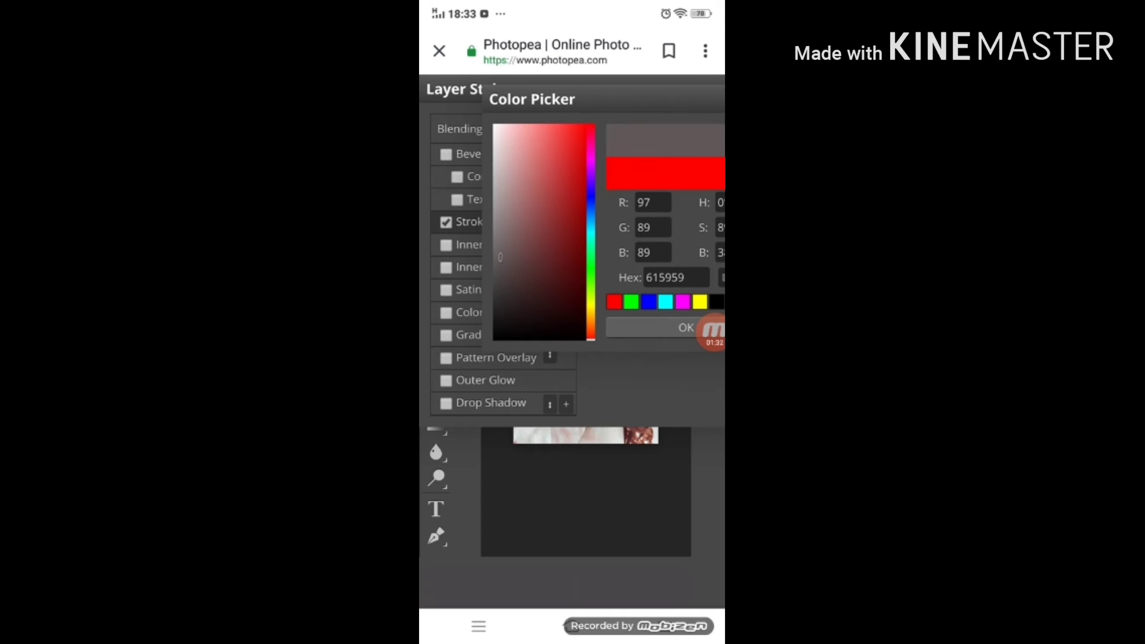
pyautogui.moveTo(531, 100); pyautogui.dragTo(392, 120)
pyautogui.click(546, 347)
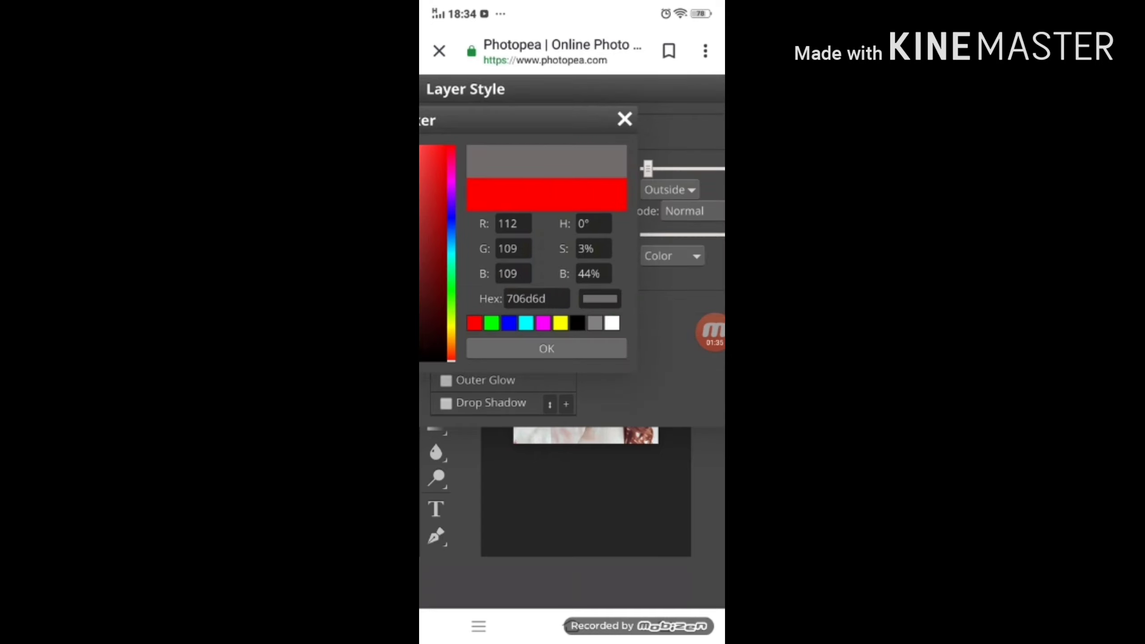
pyautogui.moveTo(653, 338); pyautogui.dragTo(575, 338)
pyautogui.click(695, 173)
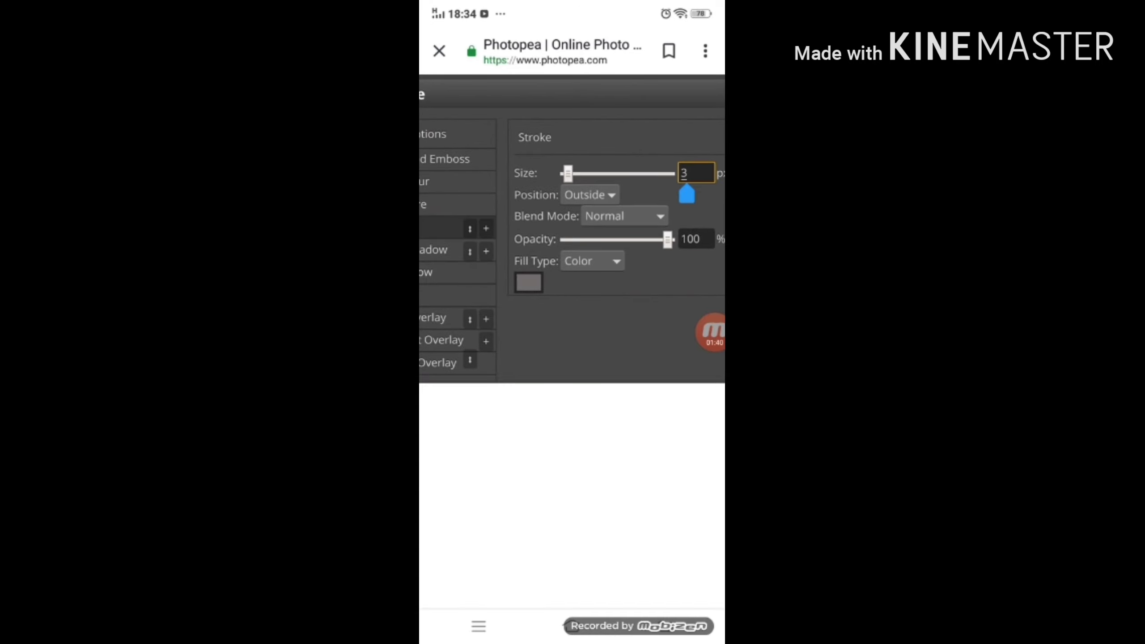
pyautogui.write('1')
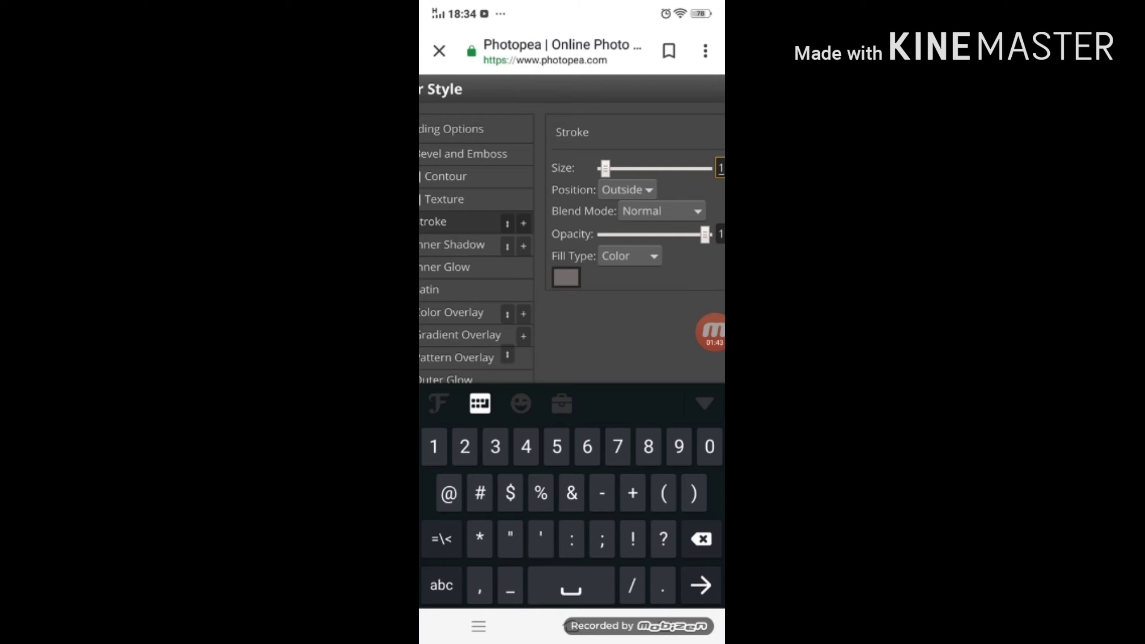
pyautogui.moveTo(586, 225); pyautogui.dragTo(636, 234)
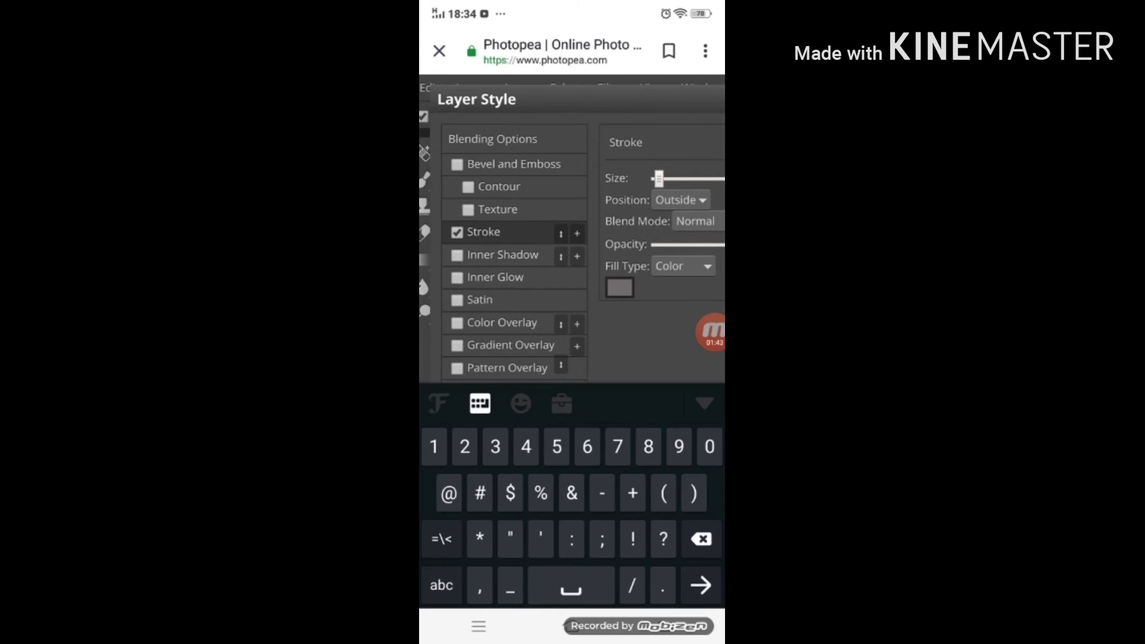
# Step: Add a white inner glow at full opacity to the EMAAN text
pyautogui.press('Escape')
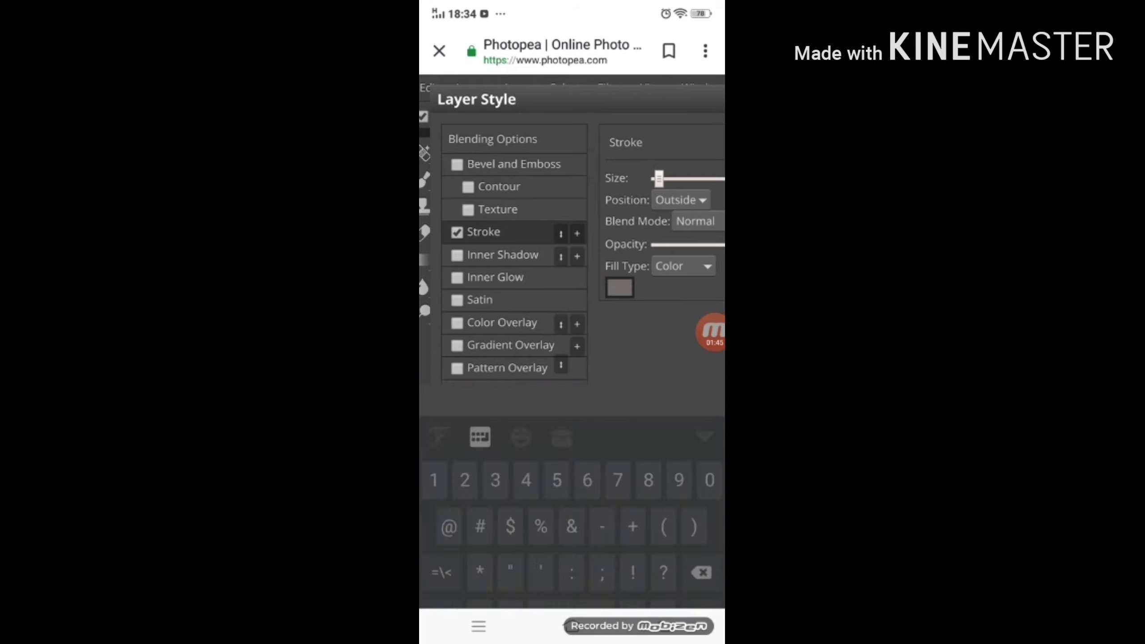
pyautogui.click(495, 277)
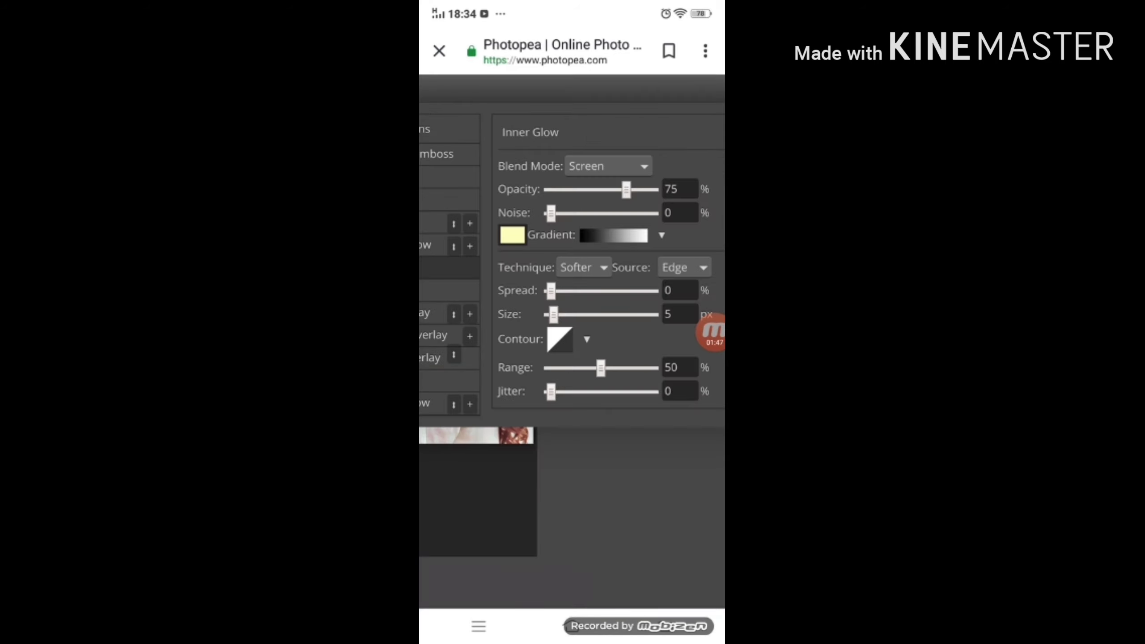
pyautogui.click(512, 234)
pyautogui.click(591, 291)
pyautogui.click(527, 317)
pyautogui.moveTo(626, 189); pyautogui.dragTo(658, 190)
pyautogui.moveTo(563, 496); pyautogui.dragTo(638, 496)
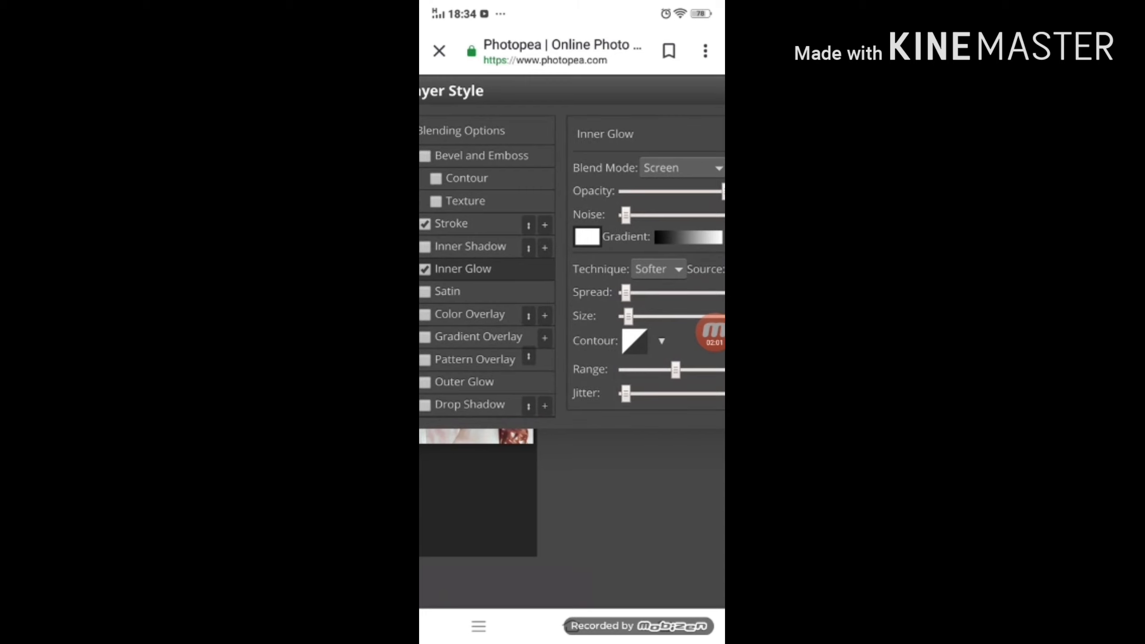
# Step: Enable a drop shadow with a 135° angle and 64% opacity
pyautogui.click(469, 404)
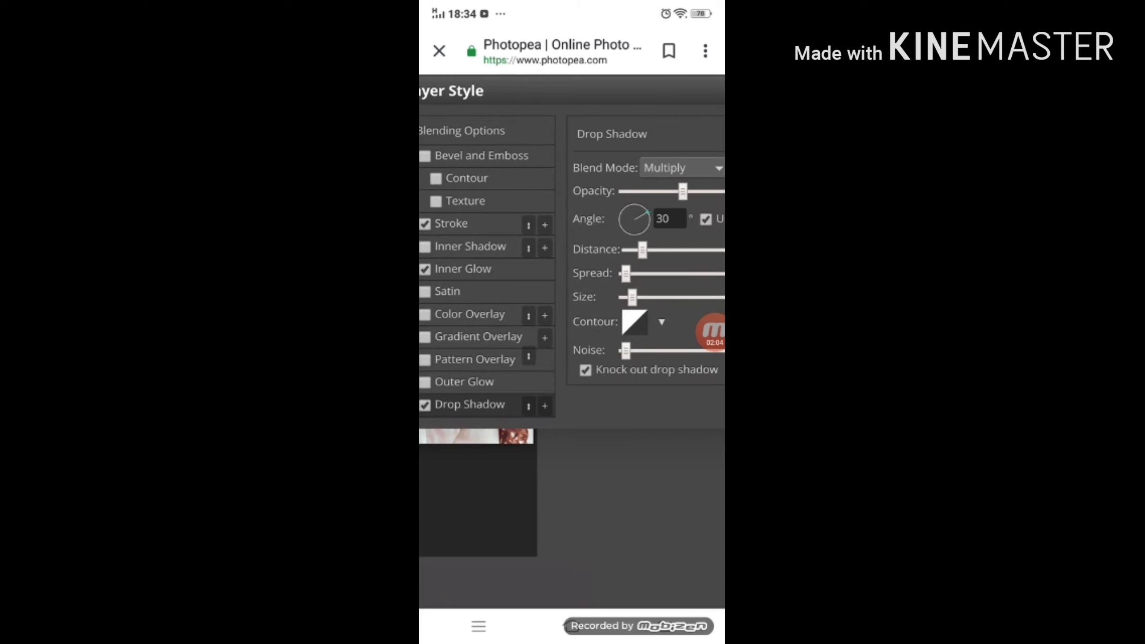
pyautogui.click(669, 218)
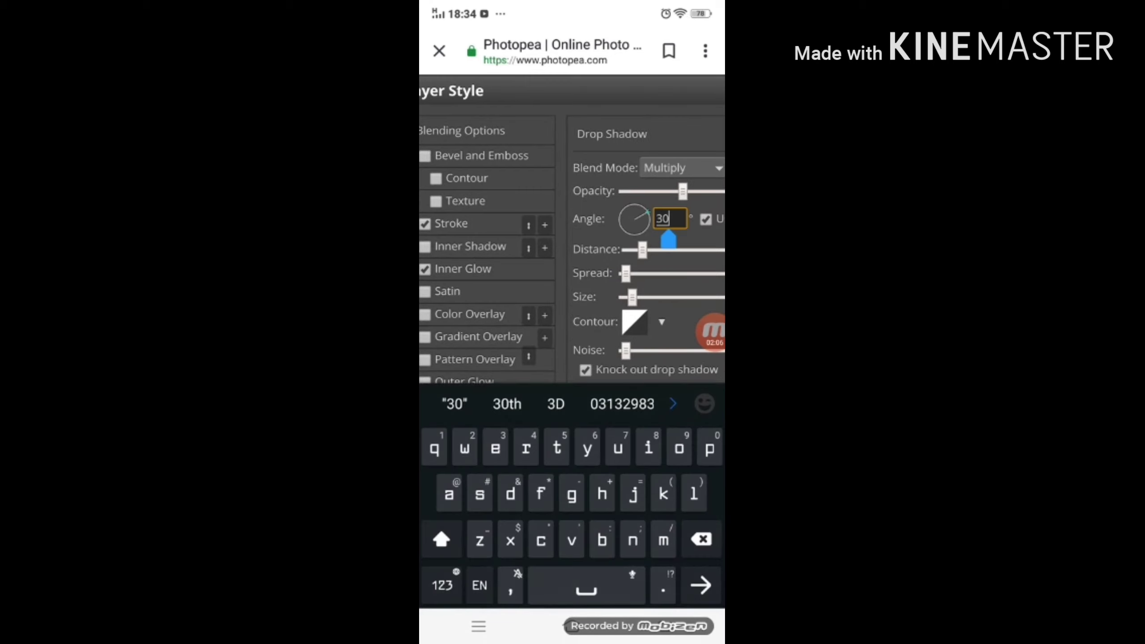
pyautogui.press('BackSpace')
pyautogui.press('BackSpace')
pyautogui.click(442, 585)
pyautogui.write('135')
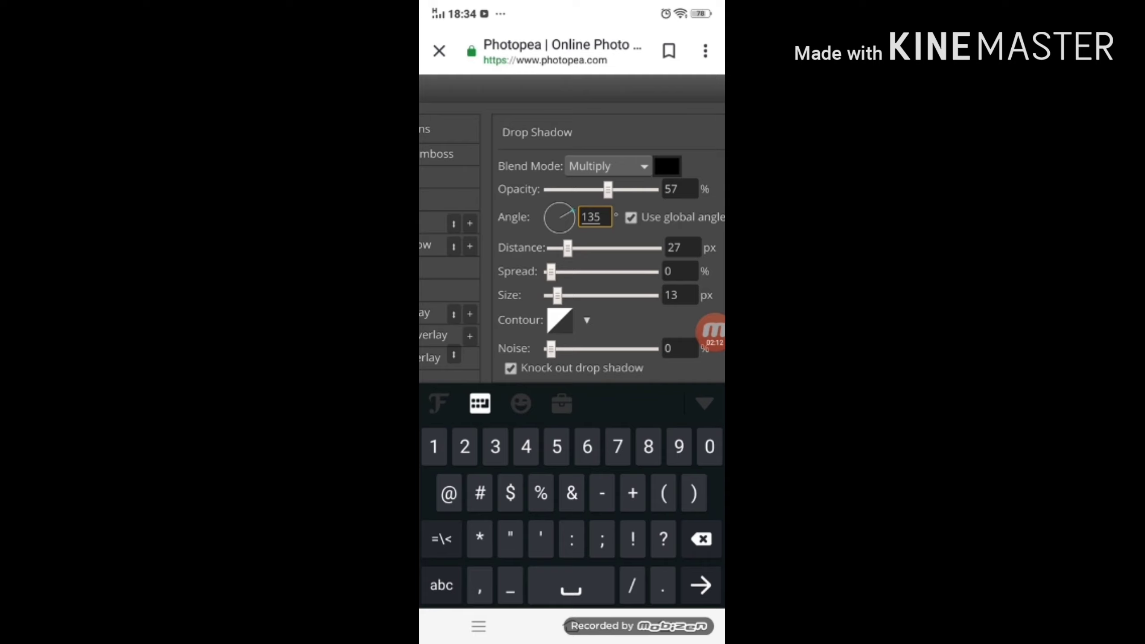
pyautogui.click(676, 189)
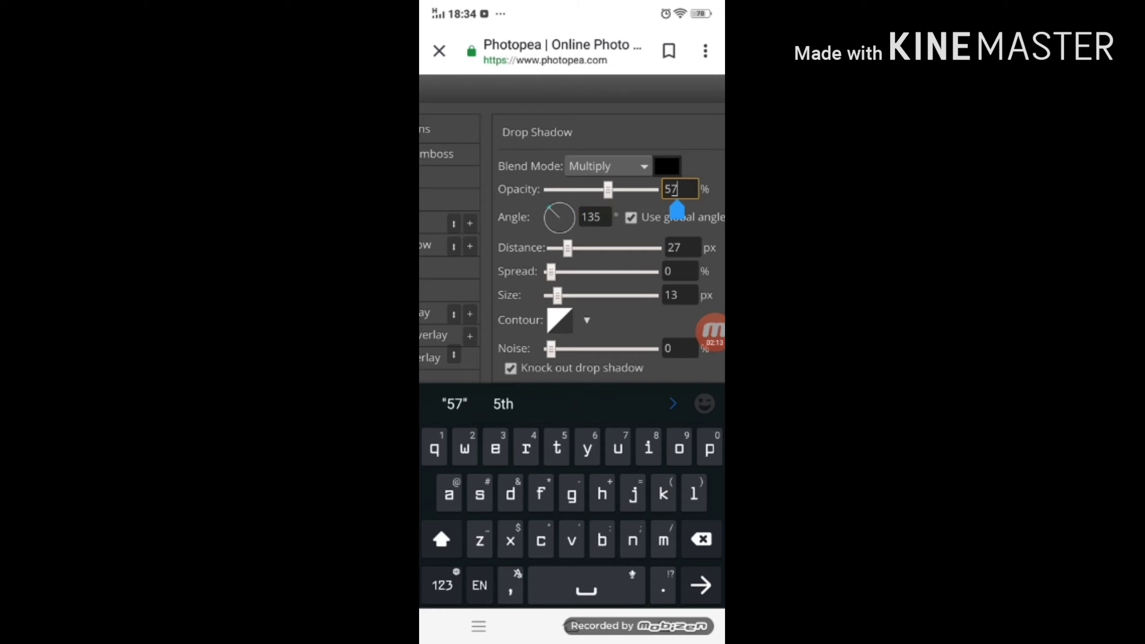
pyautogui.press('BackSpace')
pyautogui.press('BackSpace')
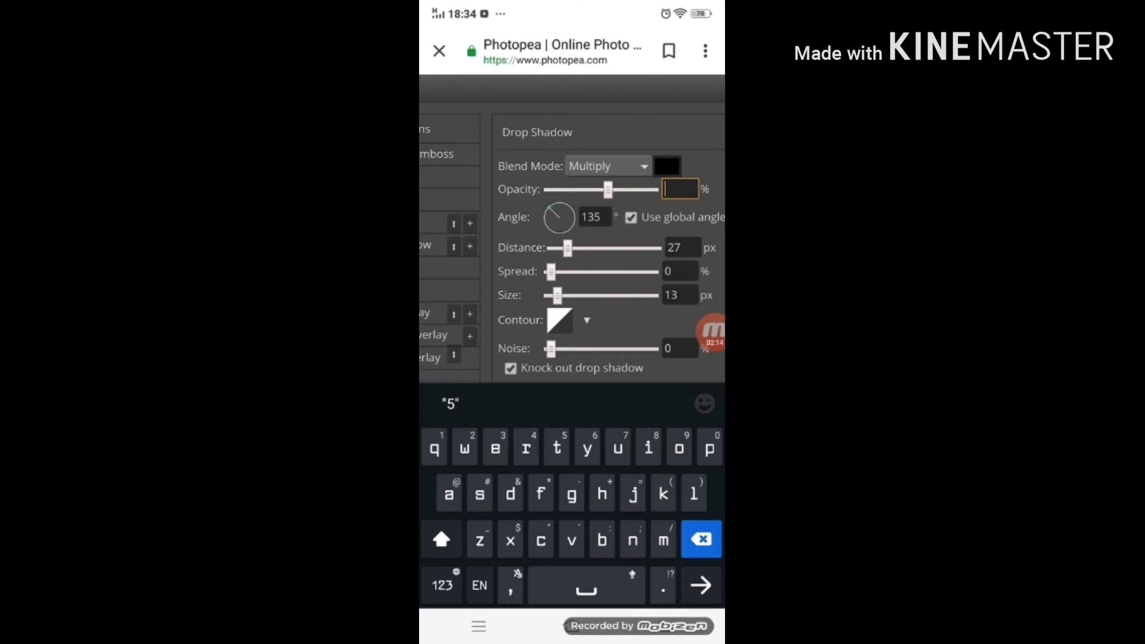
pyautogui.click(441, 585)
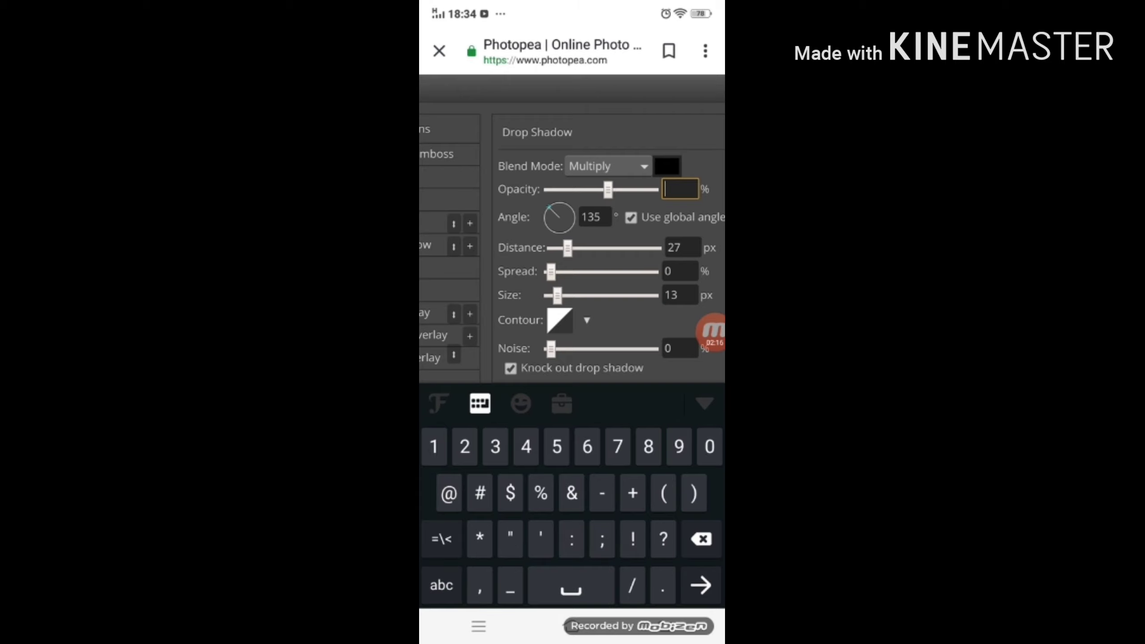
pyautogui.write('6')
pyautogui.write('4')
pyautogui.click(441, 585)
# Step: Set the drop shadow distance to 7 px and size to 3 px
pyautogui.click(680, 248)
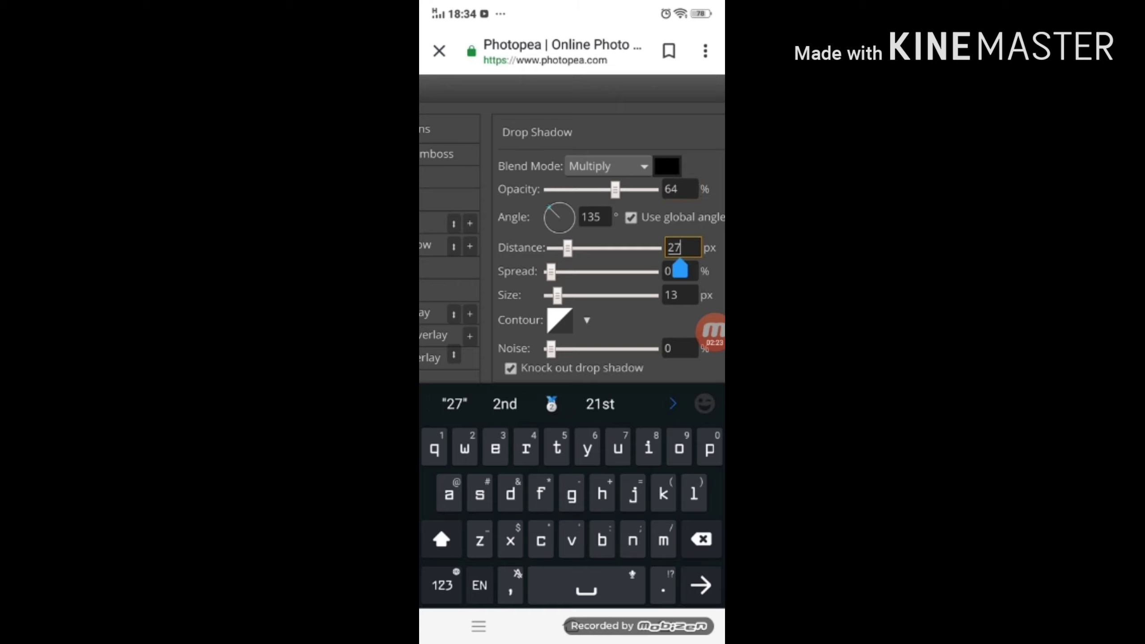
pyautogui.press('BackSpace')
pyautogui.press('BackSpace')
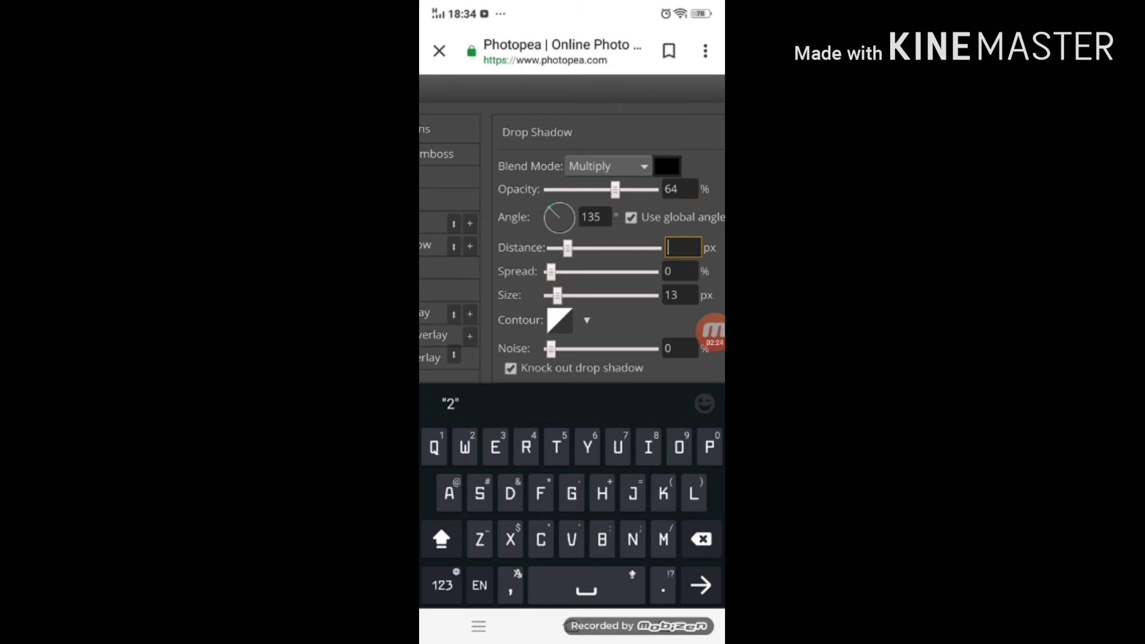
pyautogui.click(441, 585)
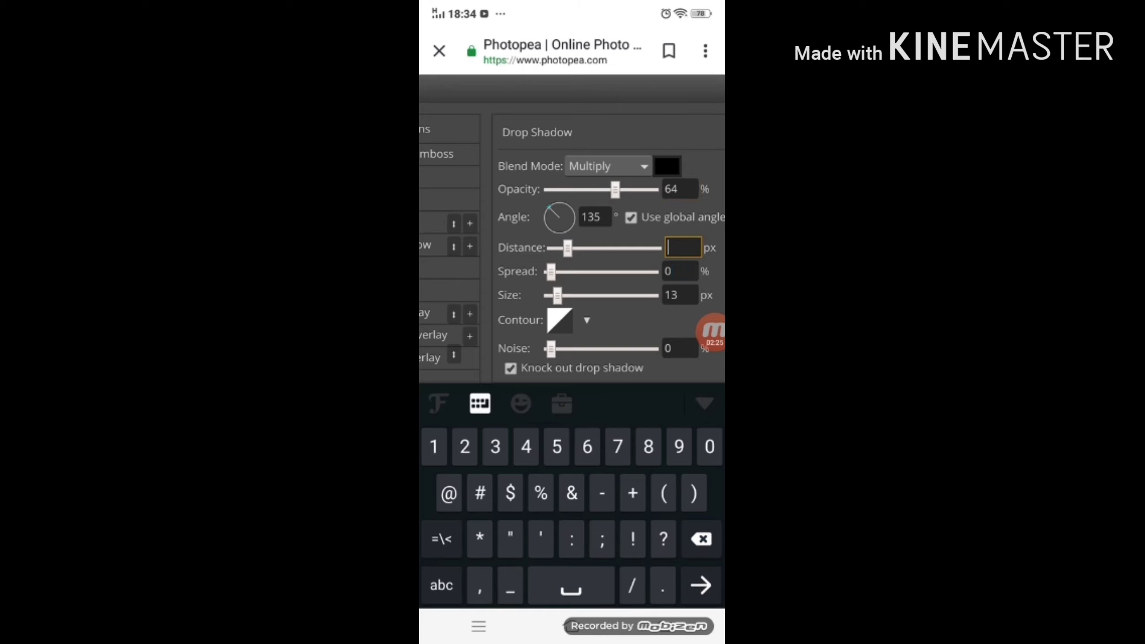
pyautogui.write('7')
pyautogui.click(441, 584)
pyautogui.click(670, 295)
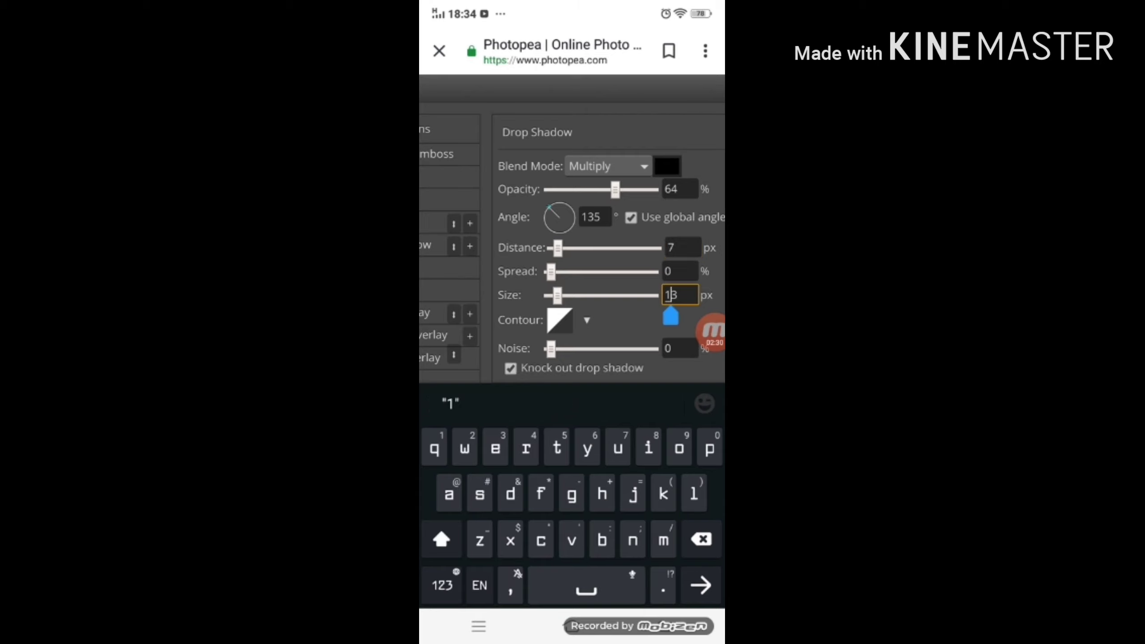
pyautogui.press('BackSpace')
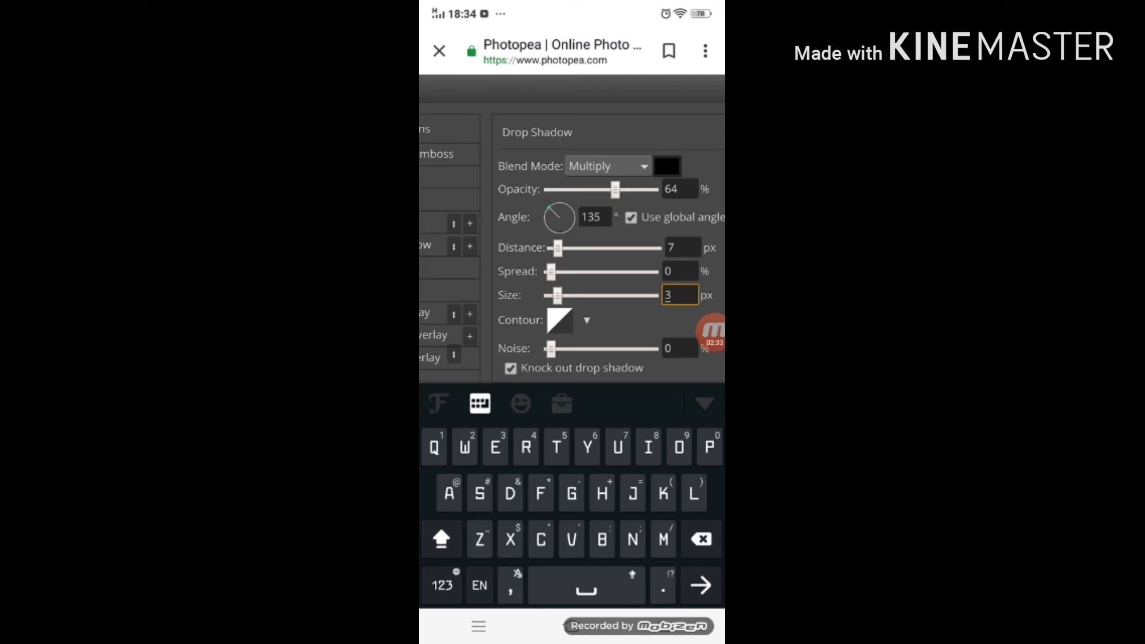
pyautogui.moveTo(586, 225); pyautogui.dragTo(662, 225)
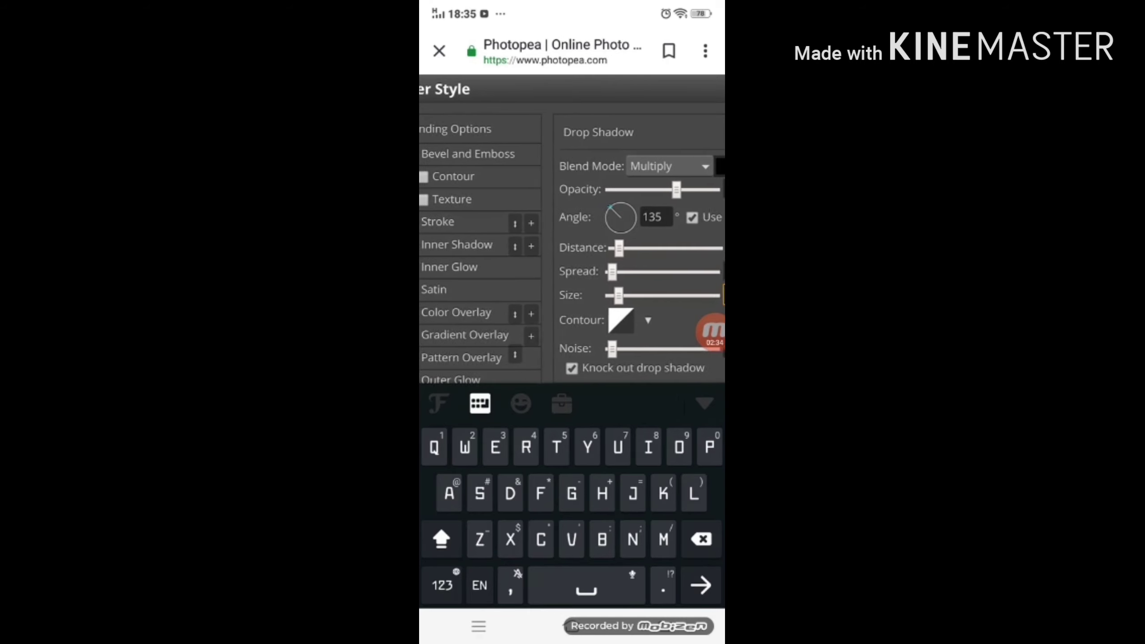
pyautogui.moveTo(573, 270); pyautogui.dragTo(573, 226)
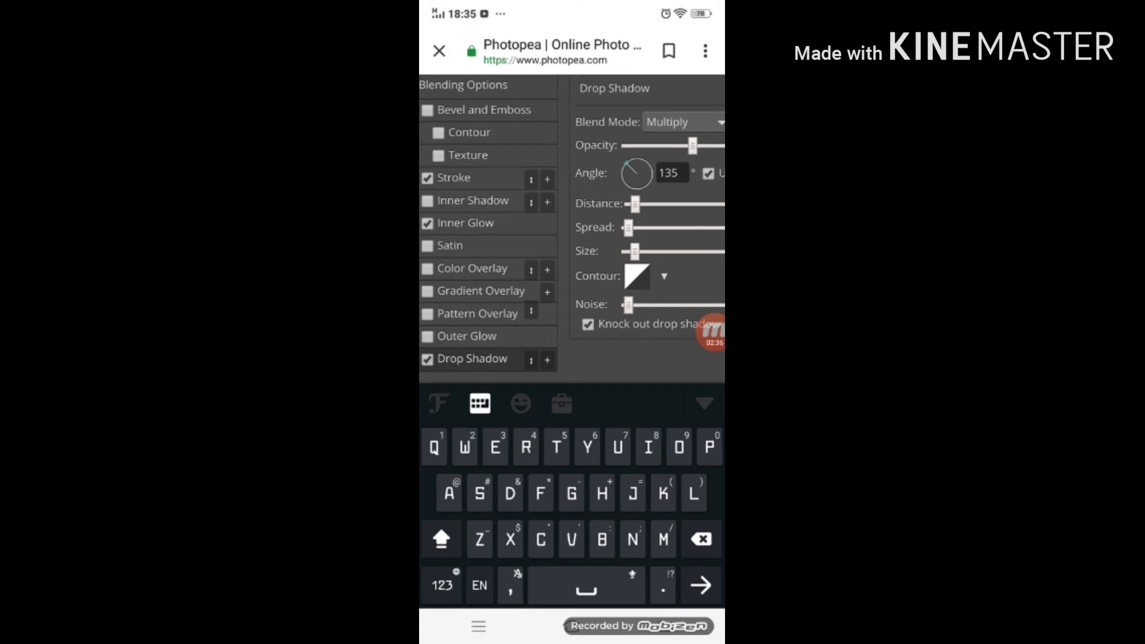
pyautogui.press('Escape')
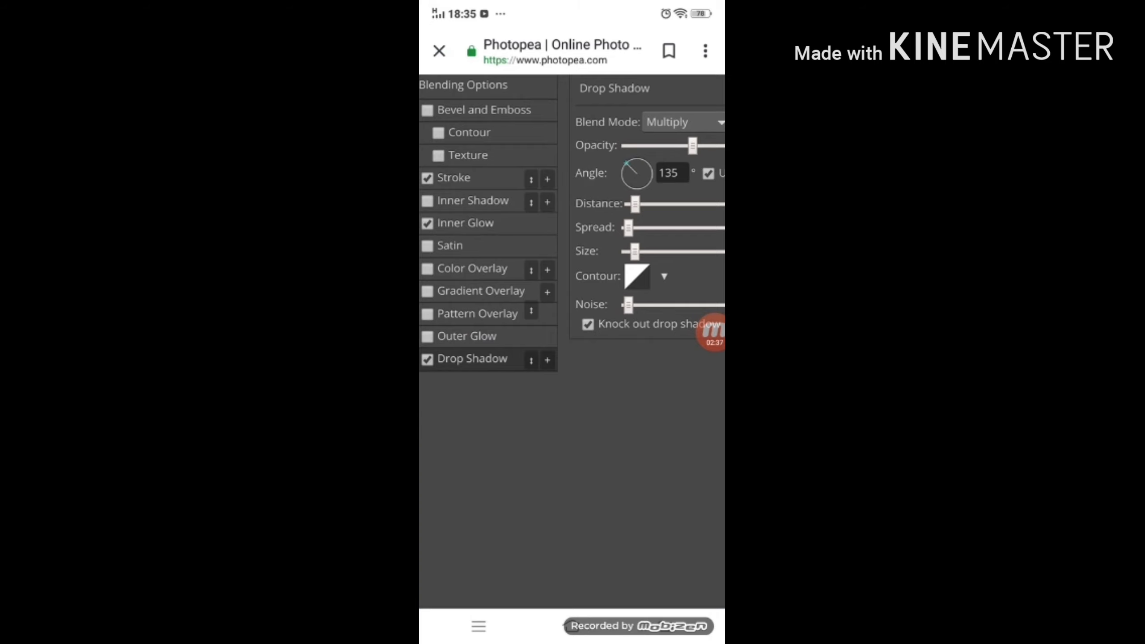
# Step: Enable Gradient Overlay in Overlay blend mode with Reflected style, reversed
pyautogui.click(480, 290)
pyautogui.moveTo(586, 225); pyautogui.dragTo(508, 269)
pyautogui.moveTo(586, 180)
pyautogui.mouseDown()
pyautogui.moveTo(581, 528)
pyautogui.moveTo(586, 194)
pyautogui.mouseUp()
pyautogui.click(593, 213)
pyautogui.scroll(-3, 571, 318)
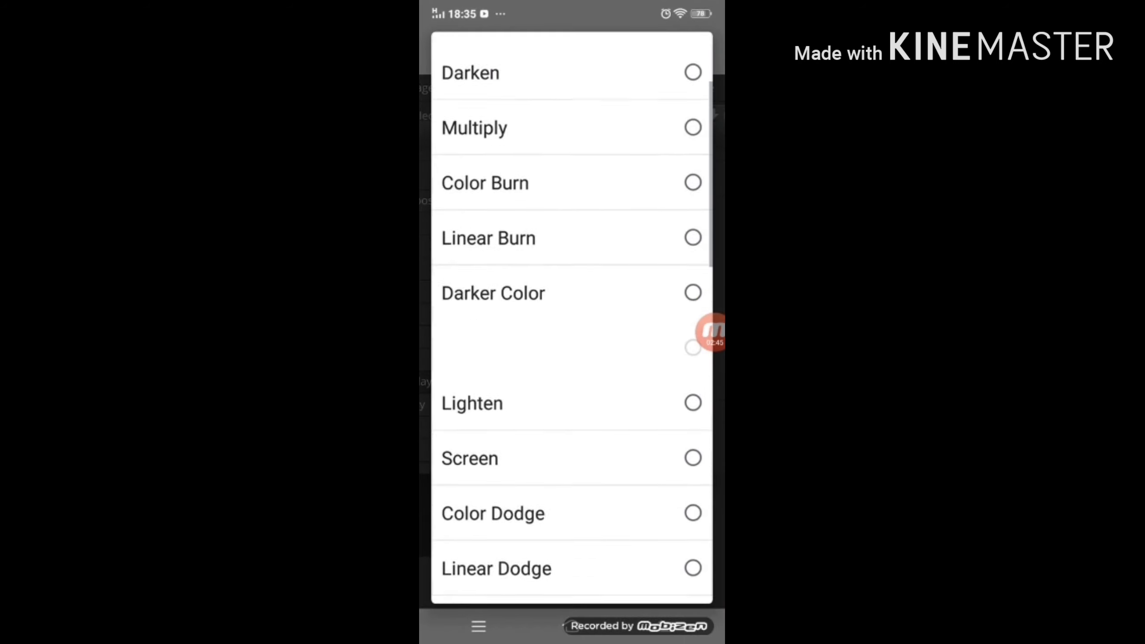
pyautogui.scroll(-3, 572, 318)
pyautogui.scroll(-2, 571, 318)
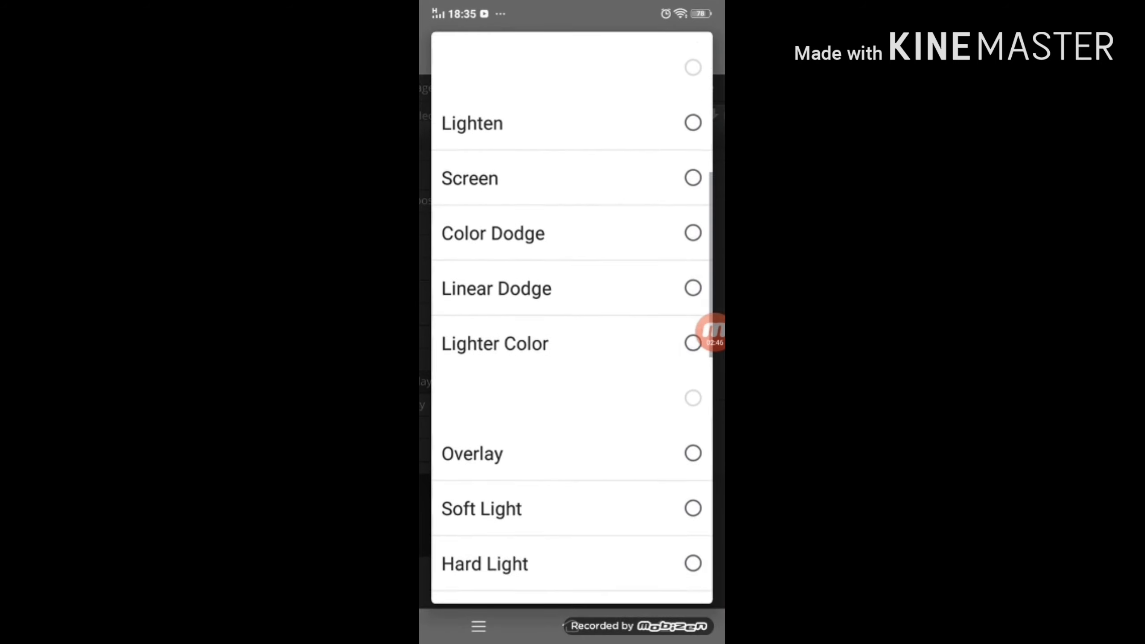
pyautogui.click(540, 482)
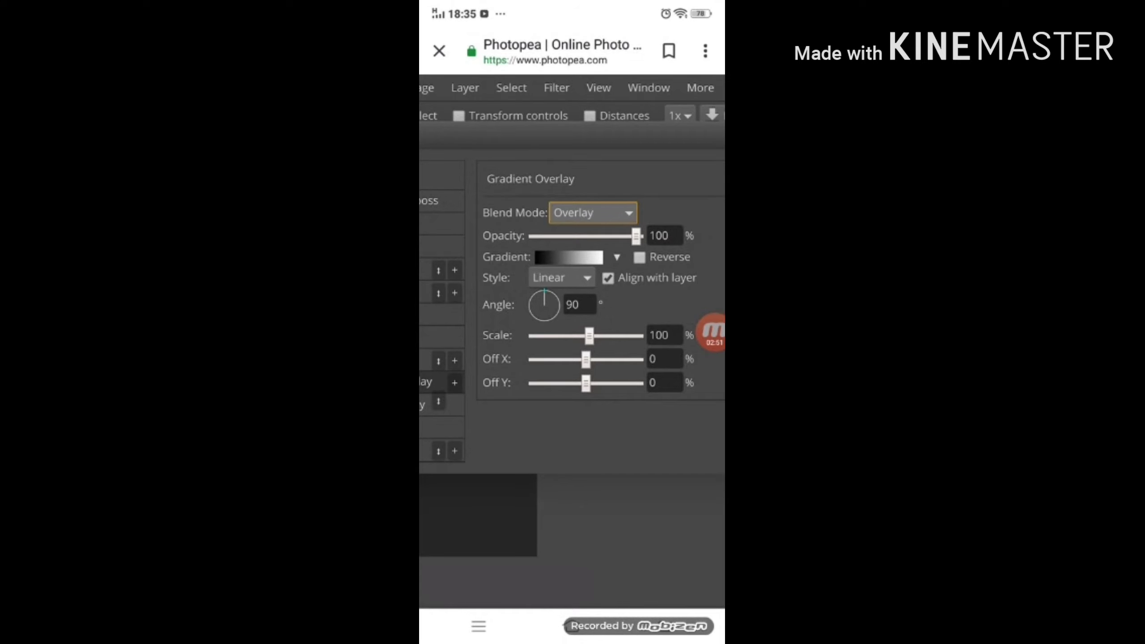
pyautogui.click(561, 277)
pyautogui.click(572, 373)
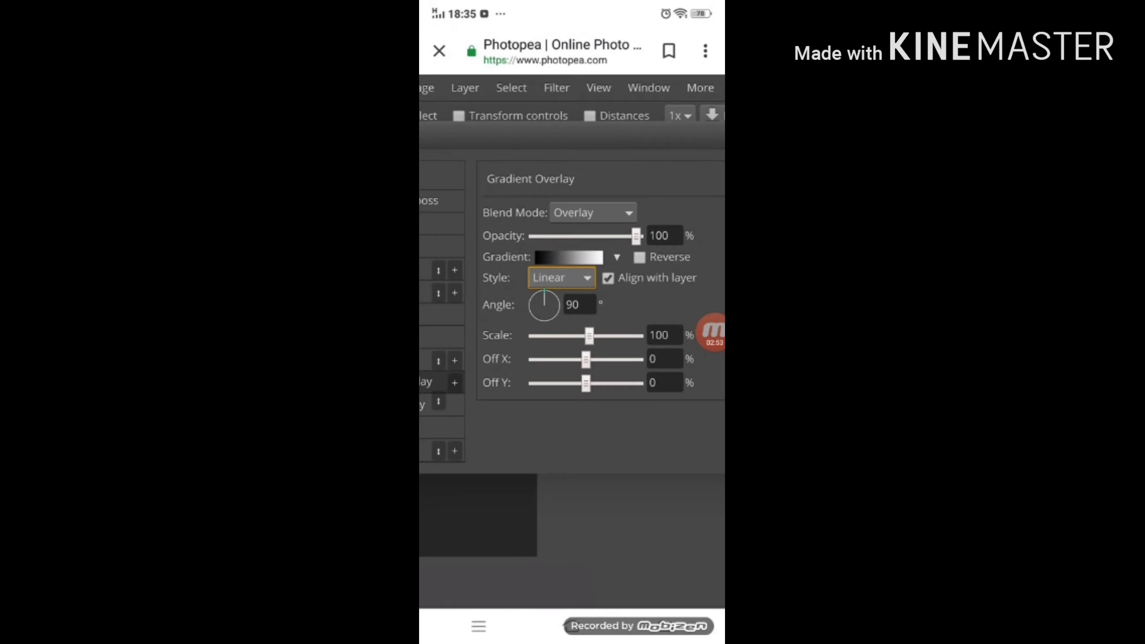
pyautogui.click(639, 257)
# Step: Choose the blue-and-gold gradient preset and confirm the layer style with OK
pyautogui.scroll(6, 571, 316)
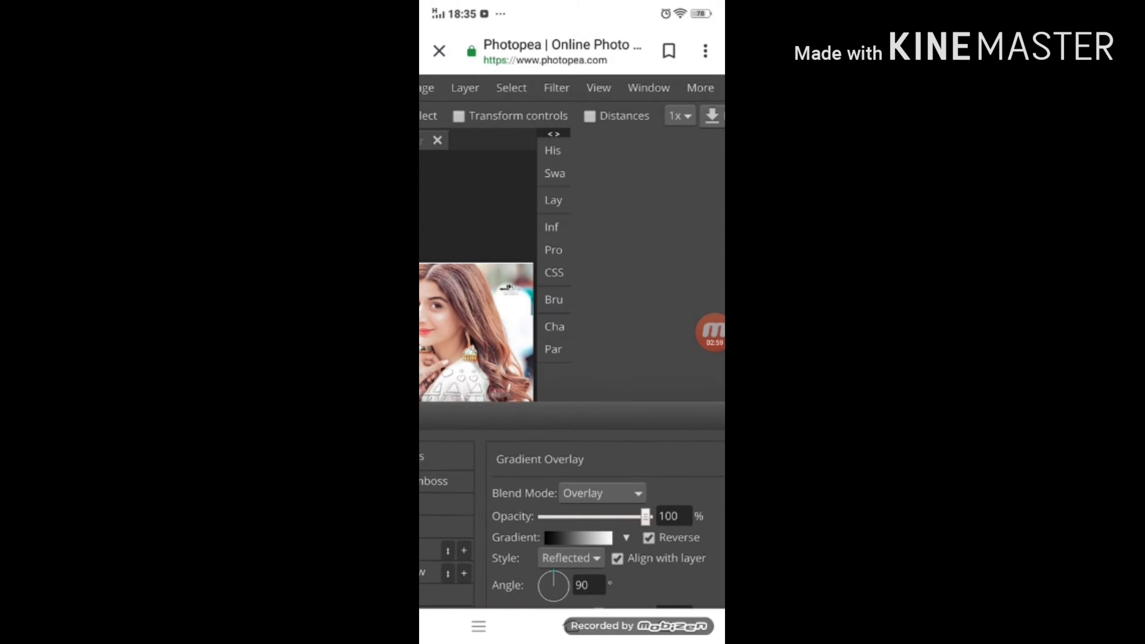
pyautogui.scroll(-2, 571, 518)
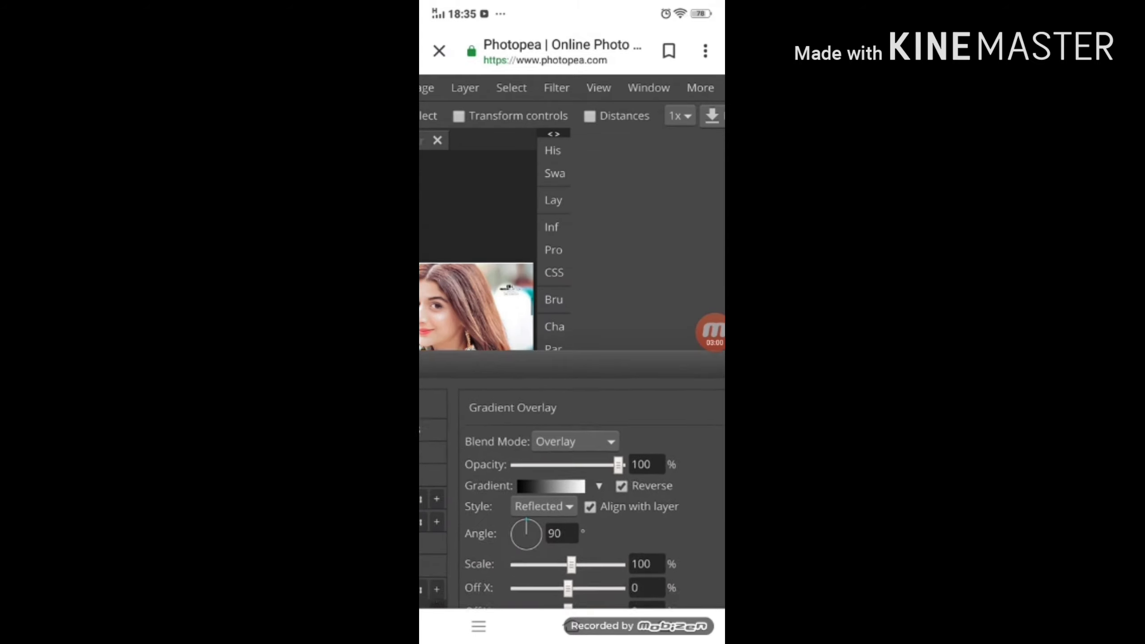
pyautogui.scroll(-5, 571, 406)
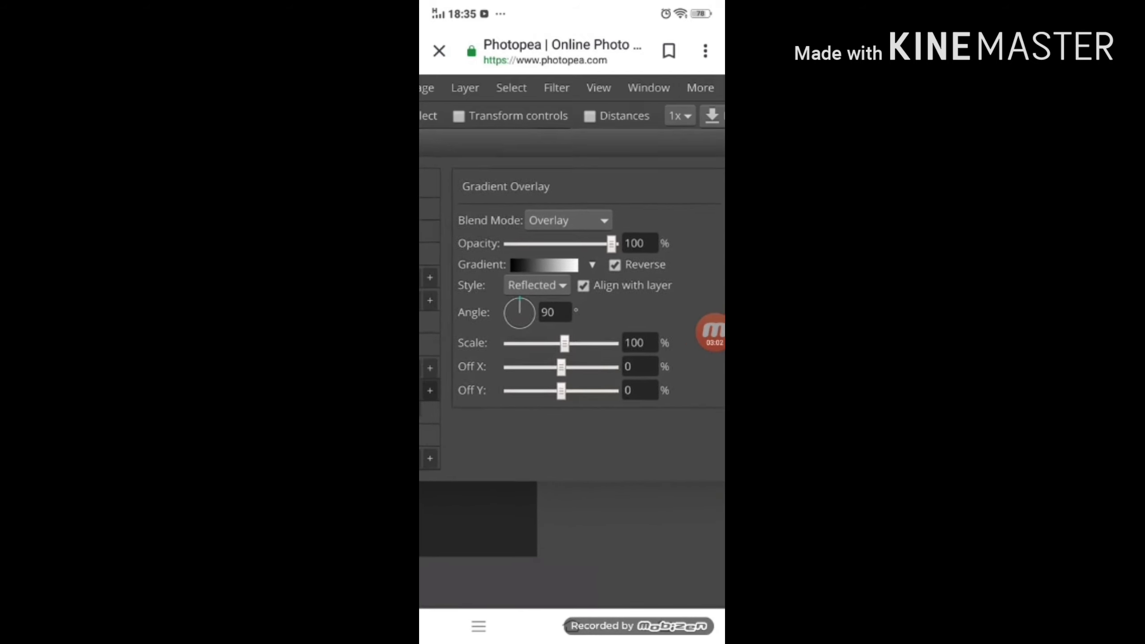
pyautogui.hscroll(-1, 571, 293)
pyautogui.click(608, 265)
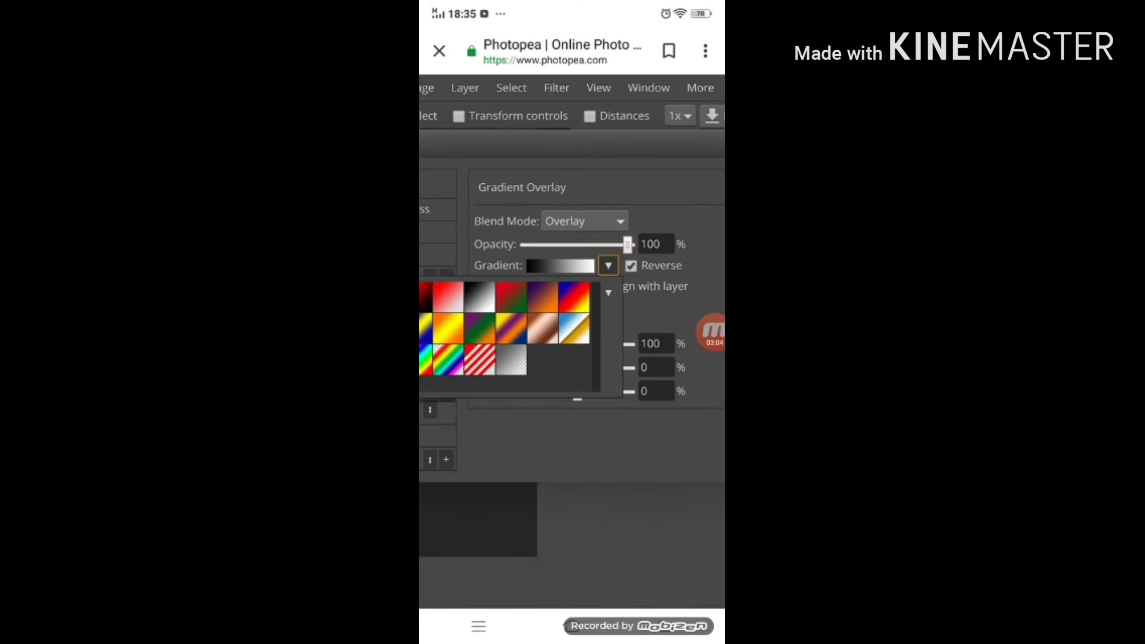
pyautogui.click(573, 328)
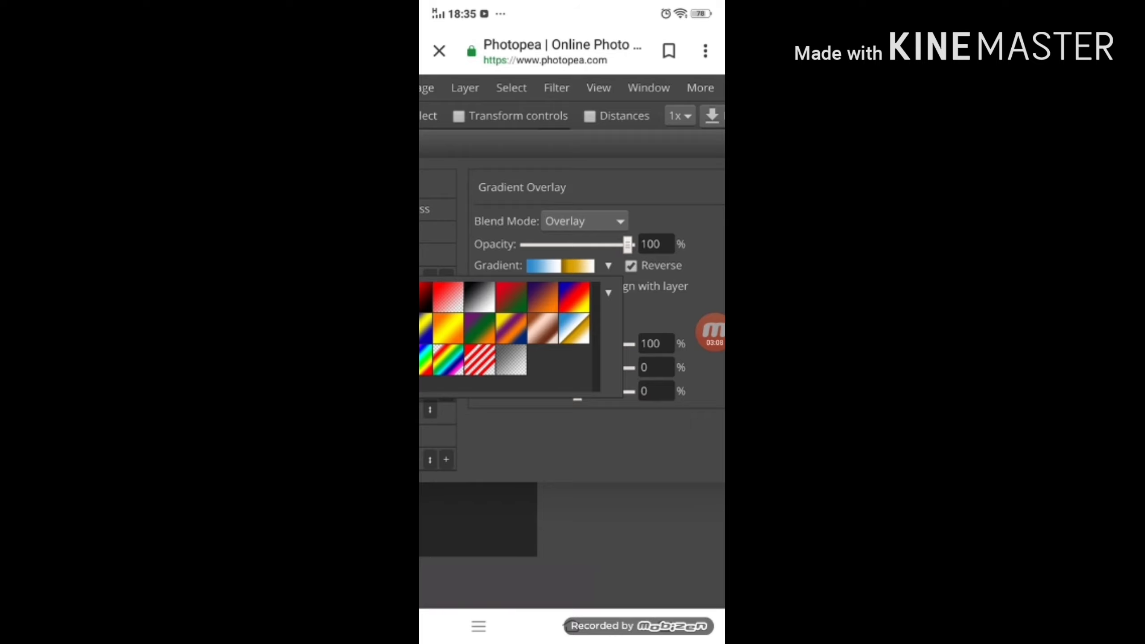
pyautogui.scroll(10, 571, 316)
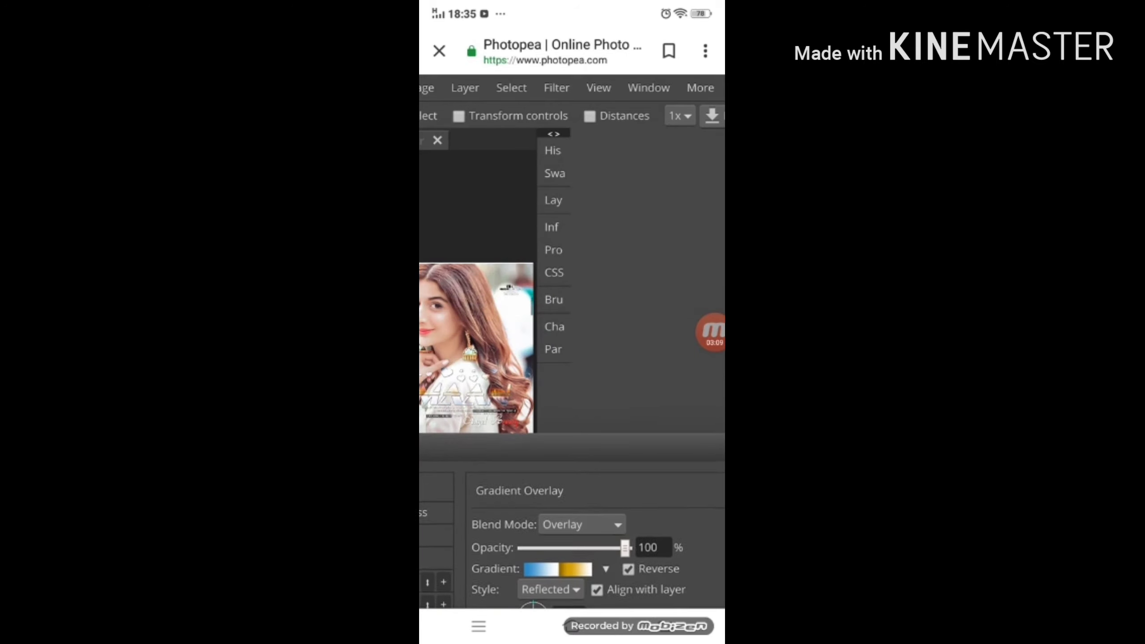
pyautogui.scroll(-5, 571, 406)
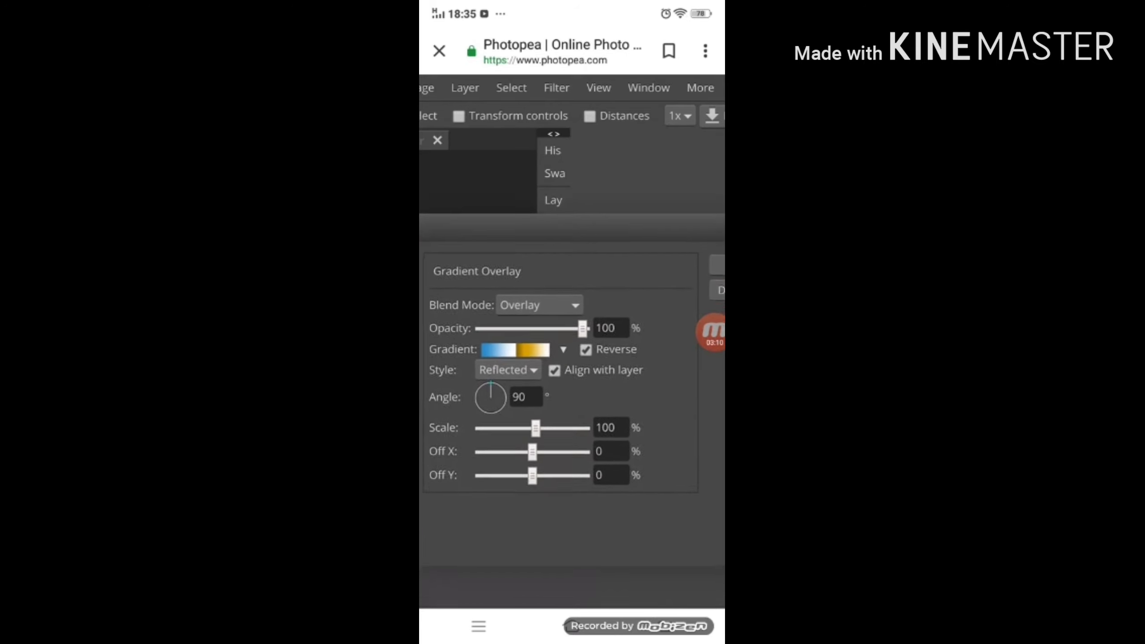
pyautogui.moveTo(586, 406); pyautogui.dragTo(522, 377)
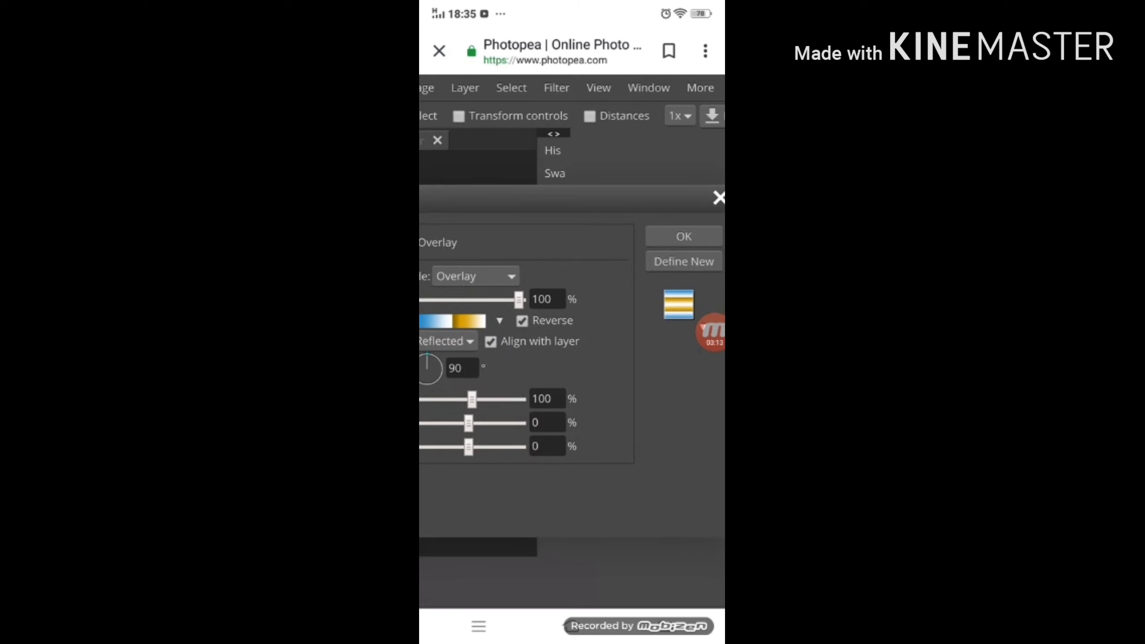
pyautogui.click(684, 236)
pyautogui.click(568, 87)
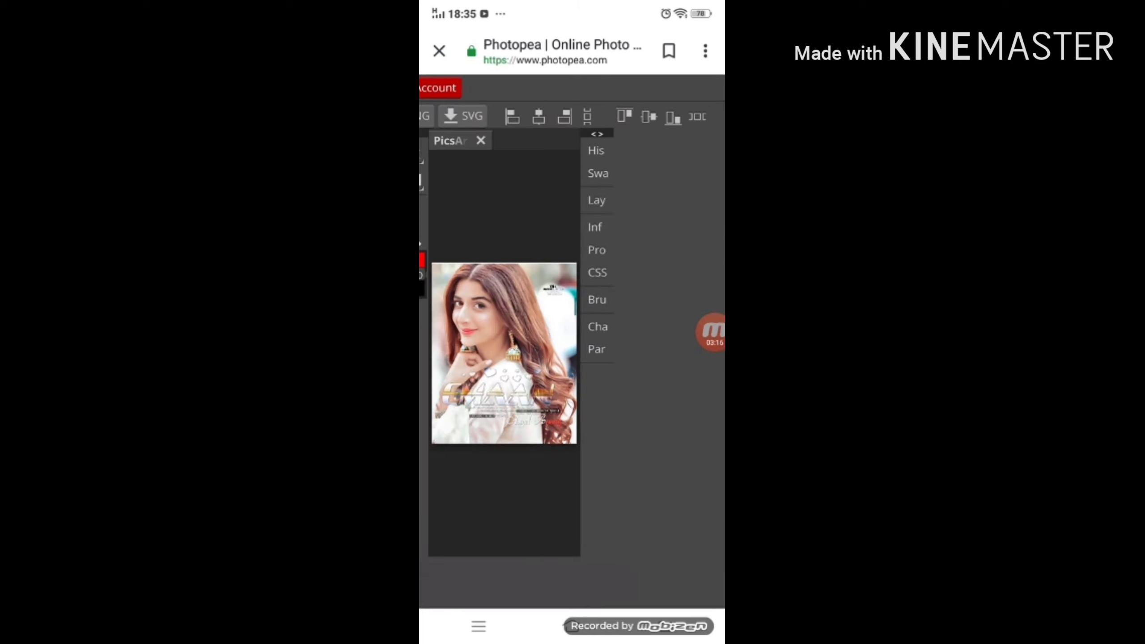
# Step: Export the styled photo as a PNG via File > Export as and save the download
pyautogui.moveTo(496, 315); pyautogui.dragTo(549, 315)
pyautogui.moveTo(440, 88); pyautogui.dragTo(565, 87)
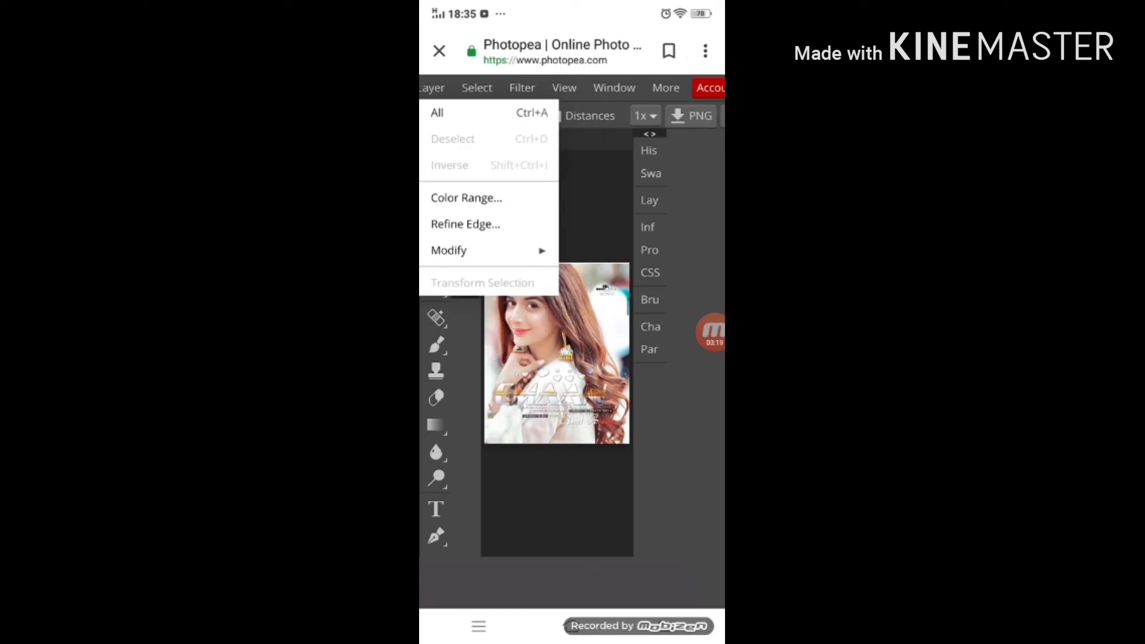
pyautogui.moveTo(473, 87); pyautogui.dragTo(744, 87)
pyautogui.click(436, 87)
pyautogui.click(467, 335)
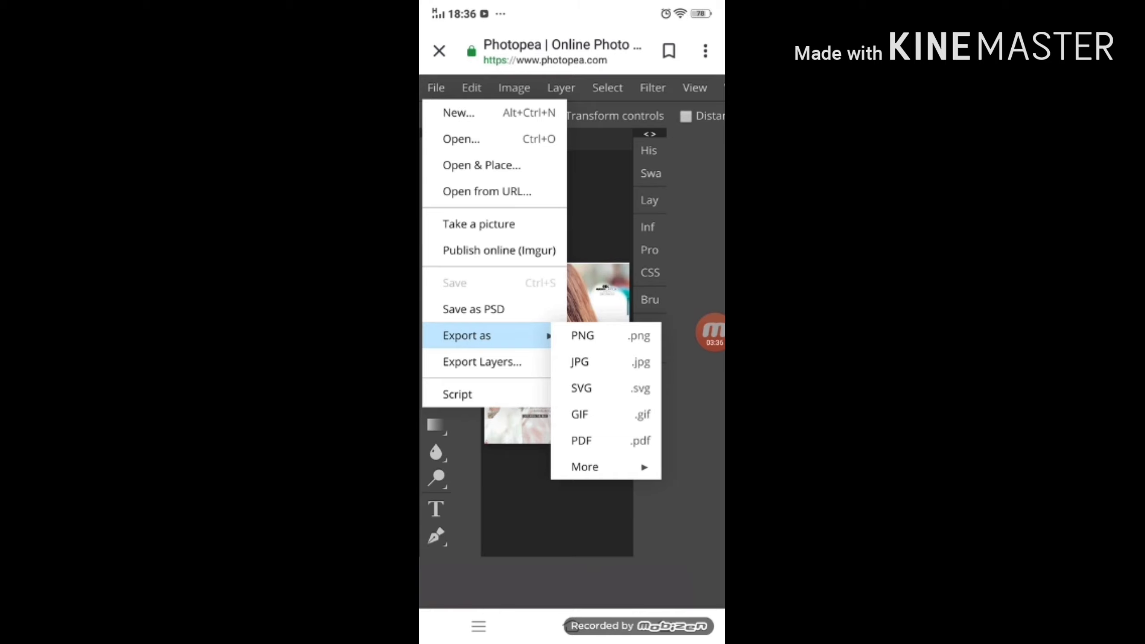
pyautogui.click(583, 334)
pyautogui.click(623, 284)
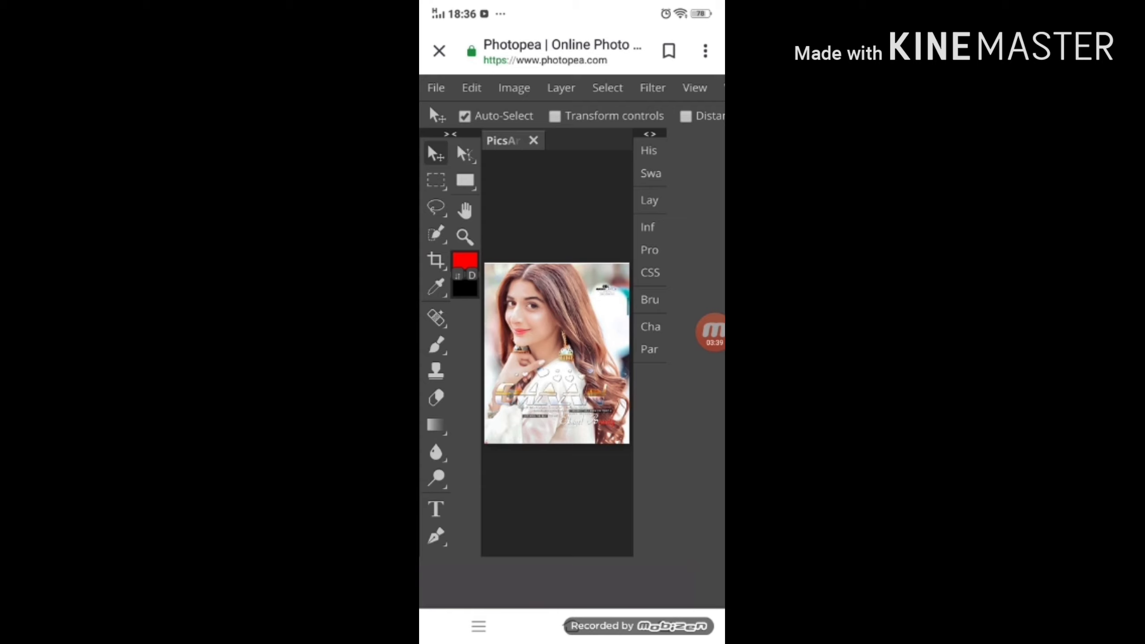
pyautogui.click(663, 580)
pyautogui.click(561, 88)
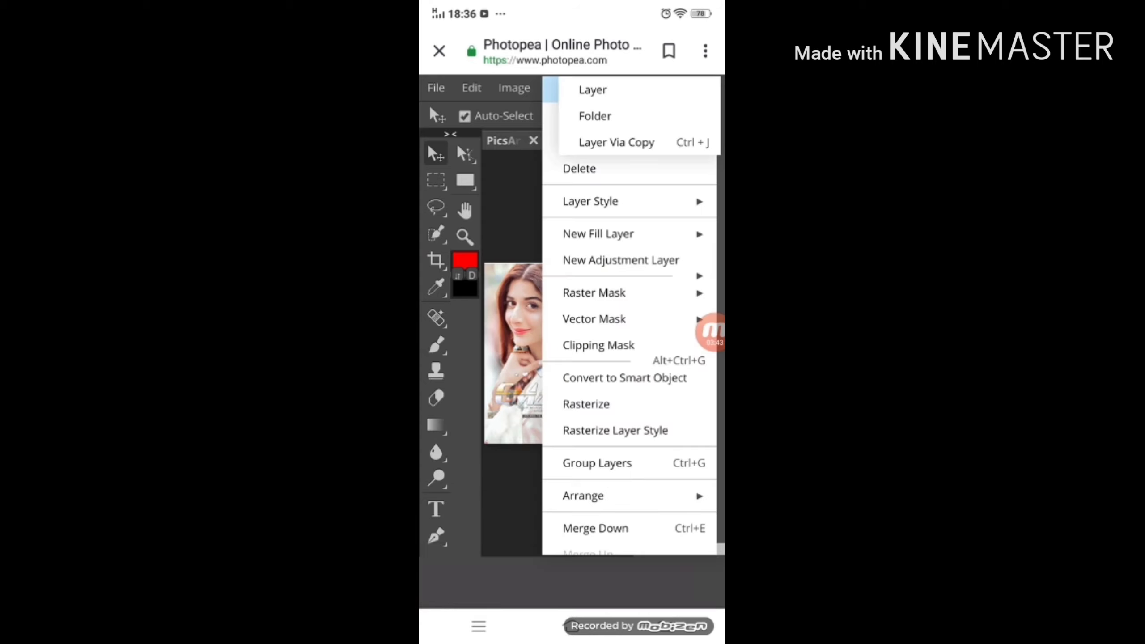